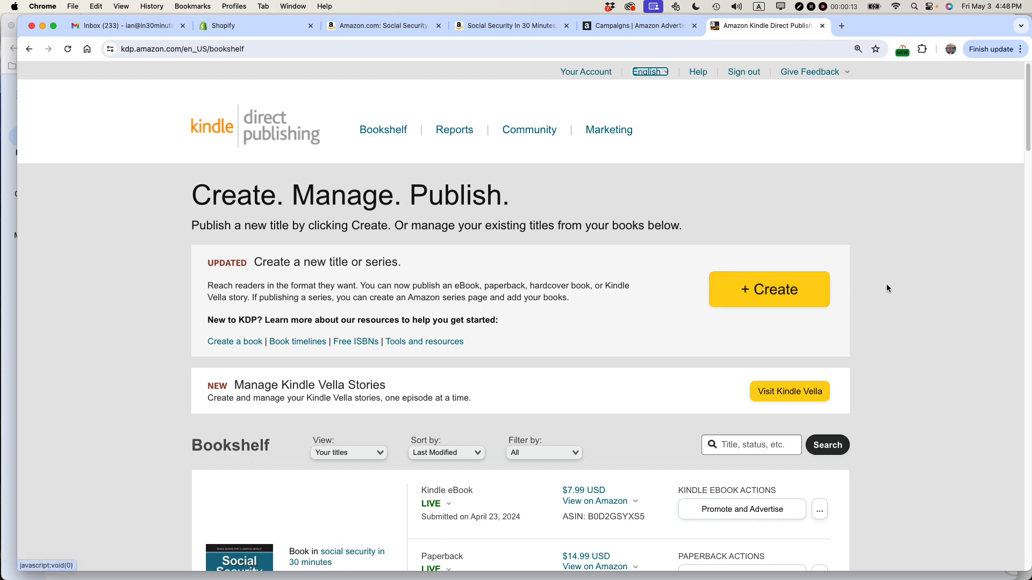
- Show the available paperback actions for Social Security In 30 Minutes, Volume 1, in the KDP bookshelf
scroll(886, 284, "down", 6)
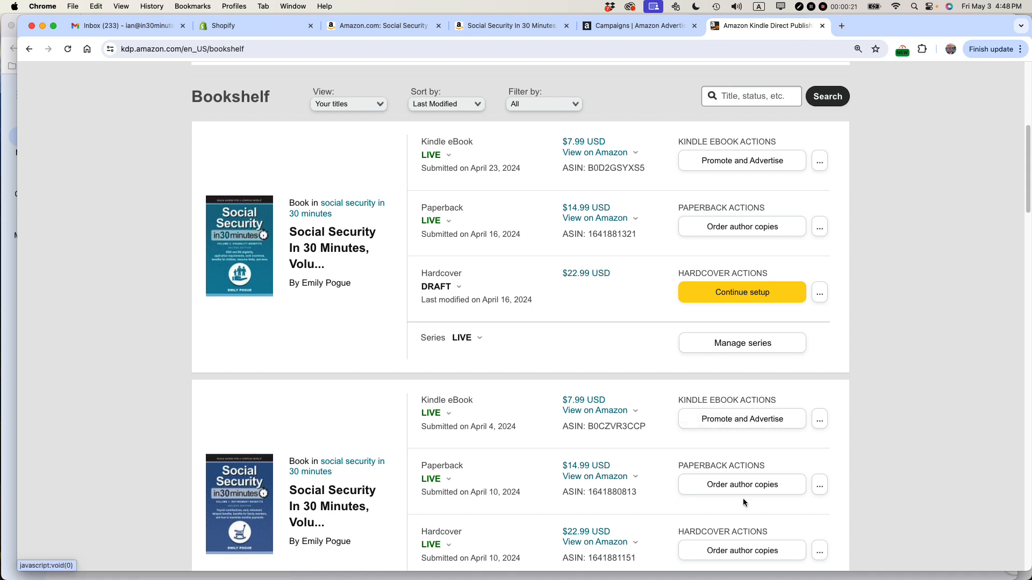
left_click(824, 491)
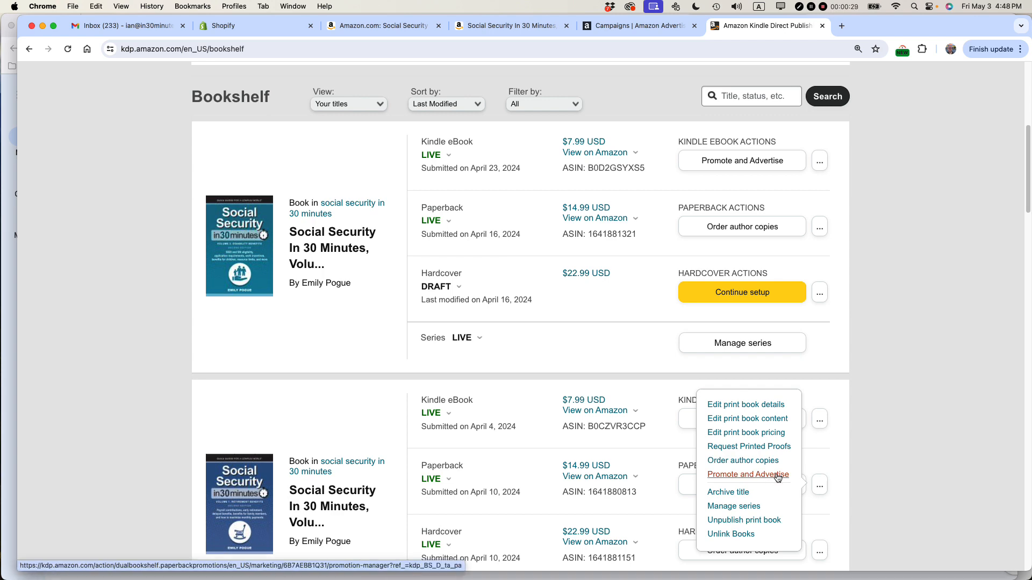
- Switch to Amazon Ads and create a new Sponsored Products campaign using the Standard ad format
left_click(628, 26)
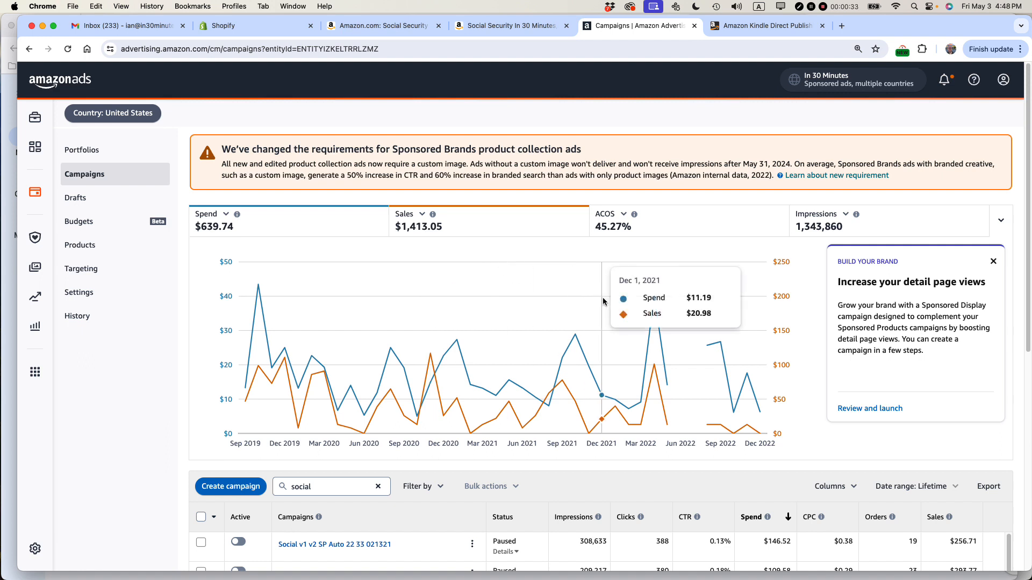
mouse_move(549, 317)
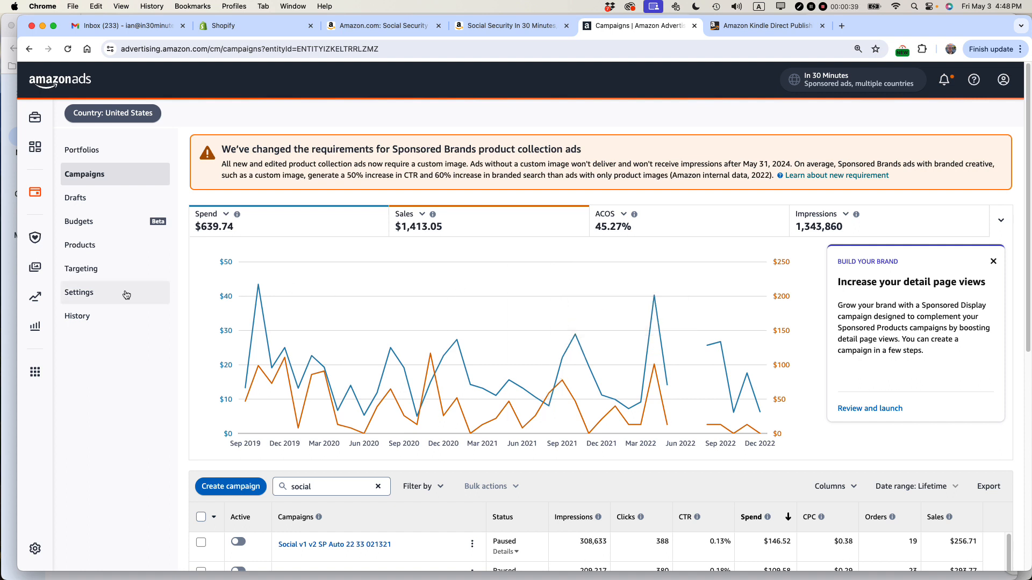
left_click(237, 487)
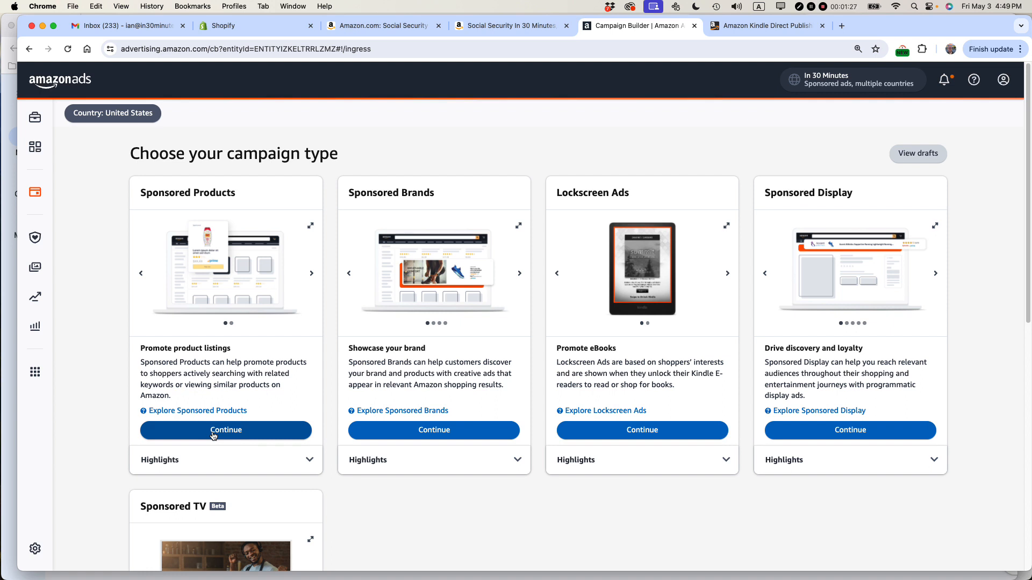
left_click(214, 434)
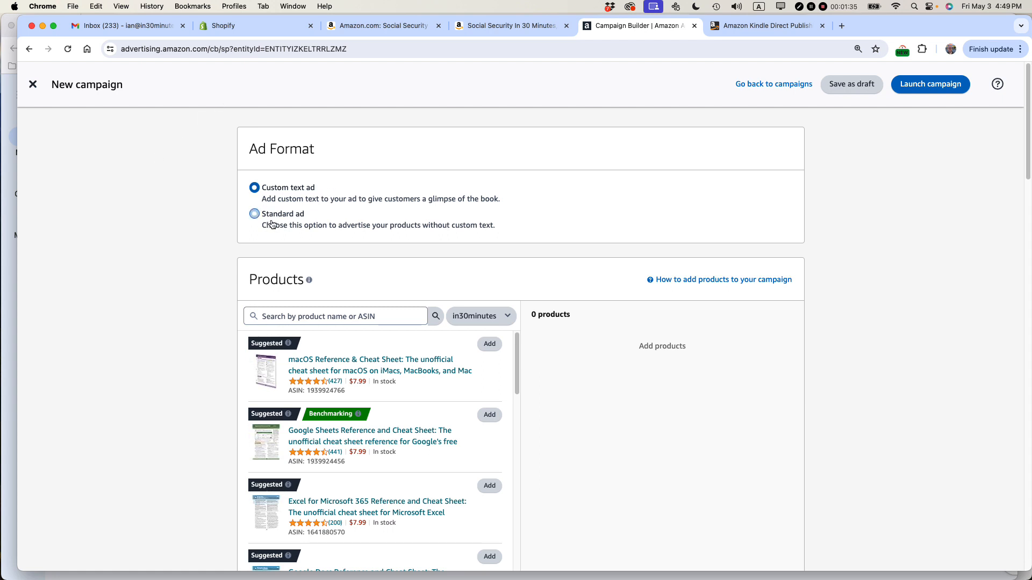
left_click(255, 214)
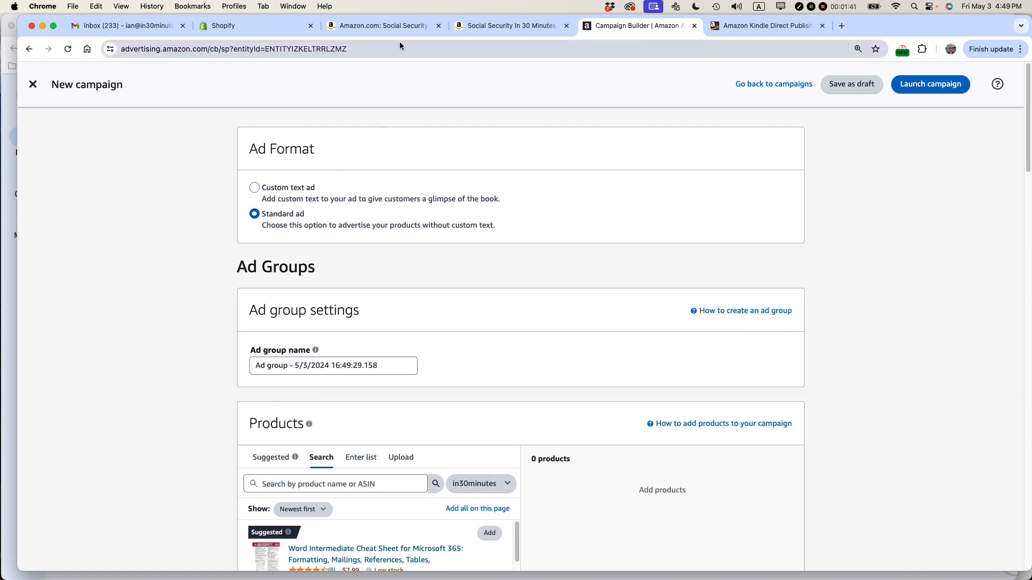
- Review the campaign's Ad Groups section alongside the Amazon product pages for Social Security In 30 Minutes, Volumes 1 and 2
left_click(392, 28)
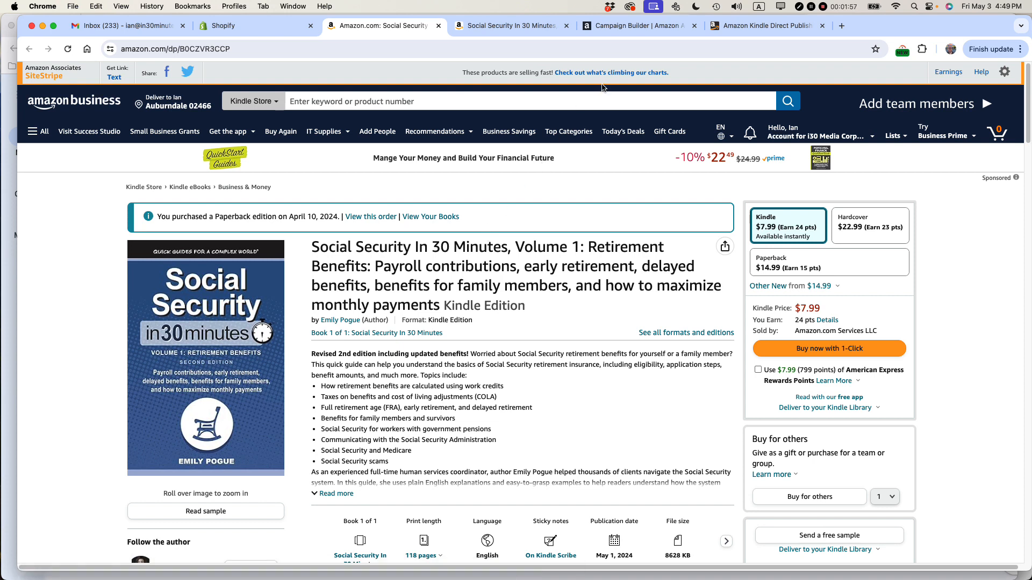
left_click(624, 29)
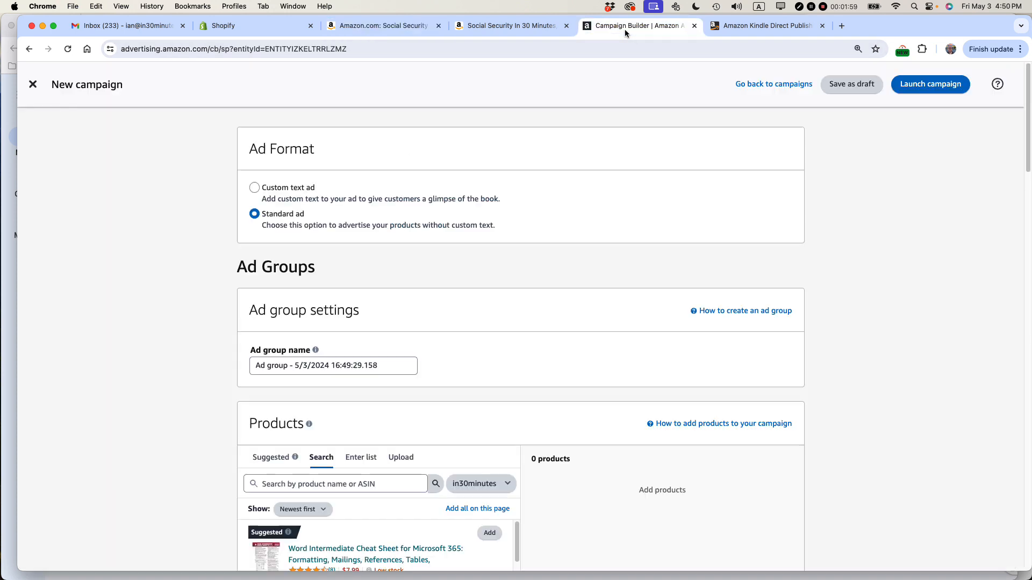
scroll(452, 256, "down", 3)
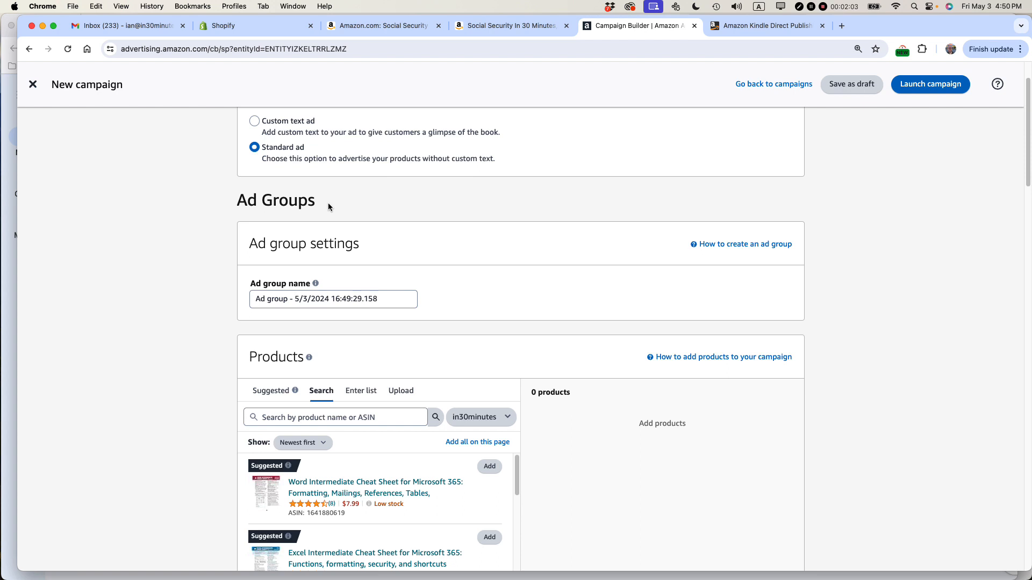
left_click_drag(327, 202, 225, 203)
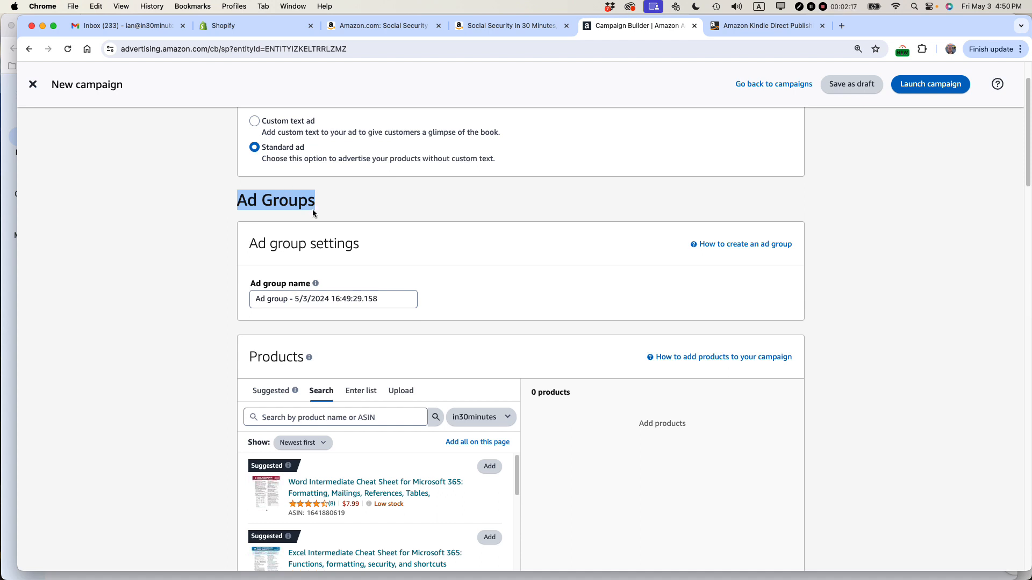
left_click(385, 26)
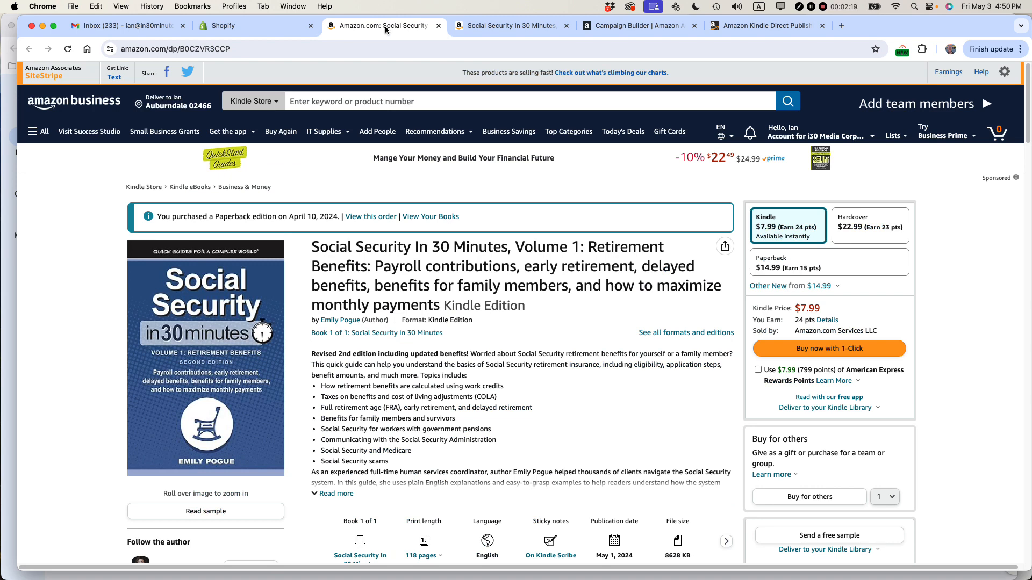
left_click(510, 26)
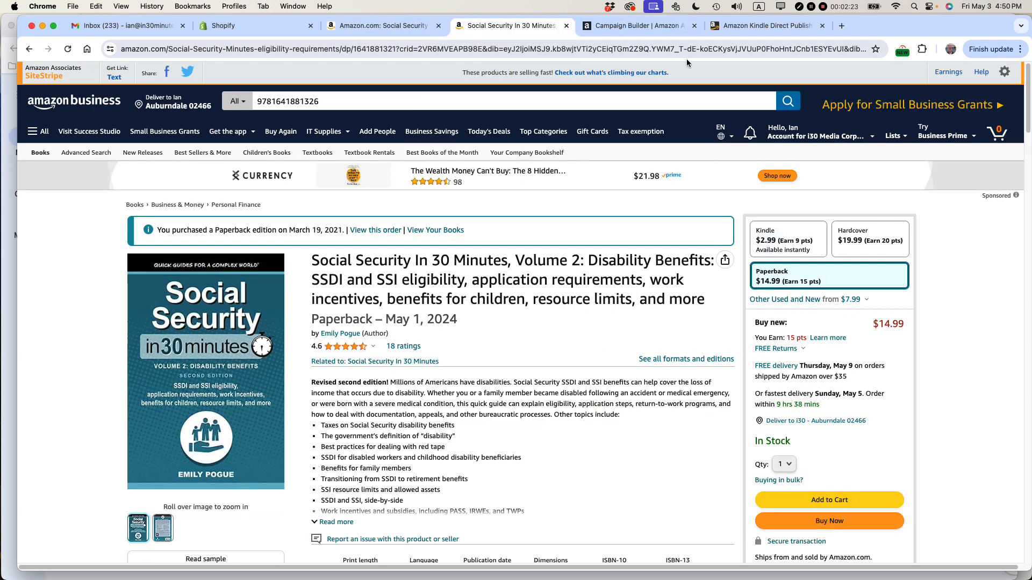
left_click(634, 26)
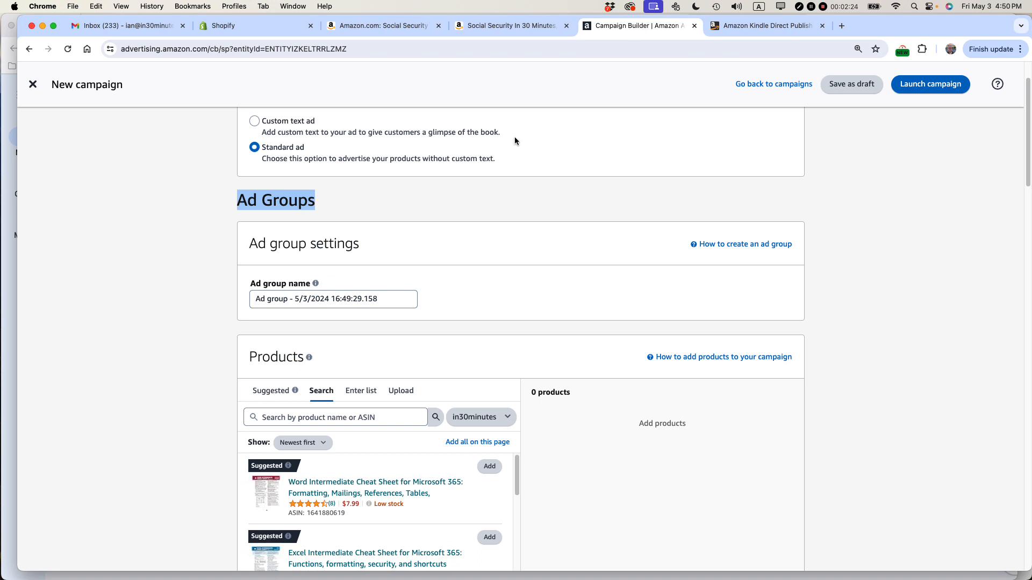
- Name the ad group "Social Security v1e2 May 2024"
left_click(284, 300)
key("super+a")
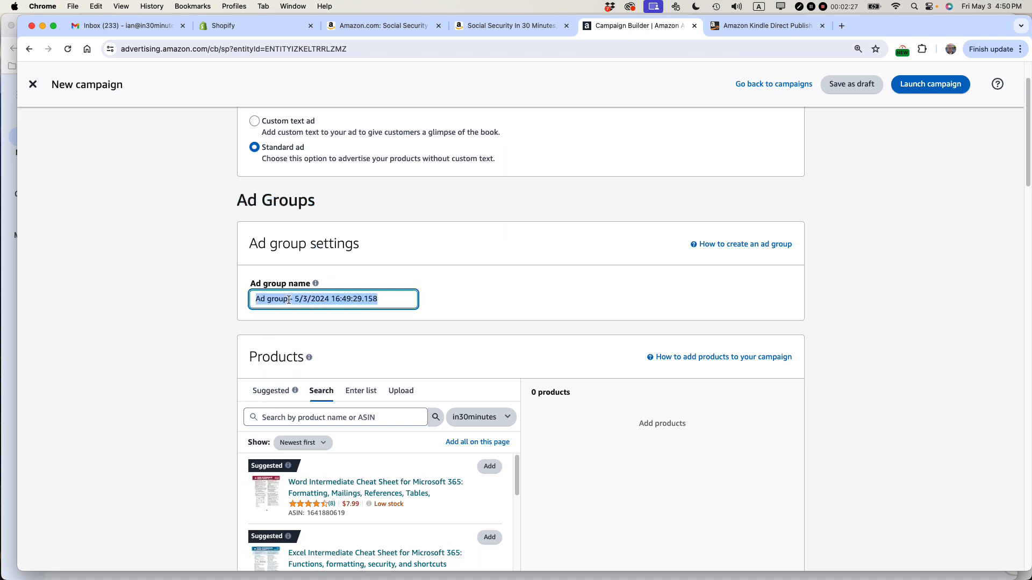
type("Social Secu")
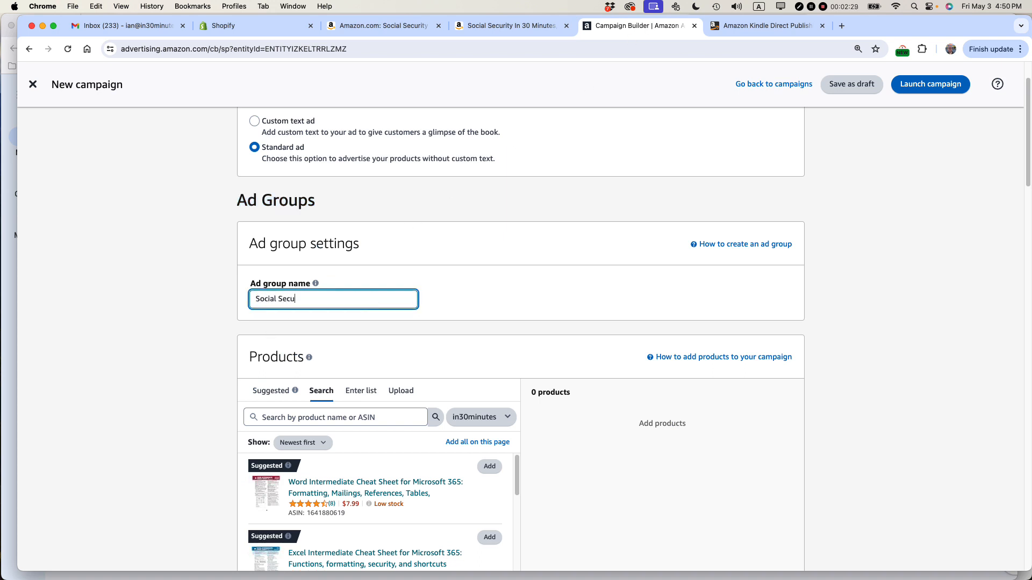
type("rity v1e2 May 2024")
double_click(329, 301)
left_click(328, 301)
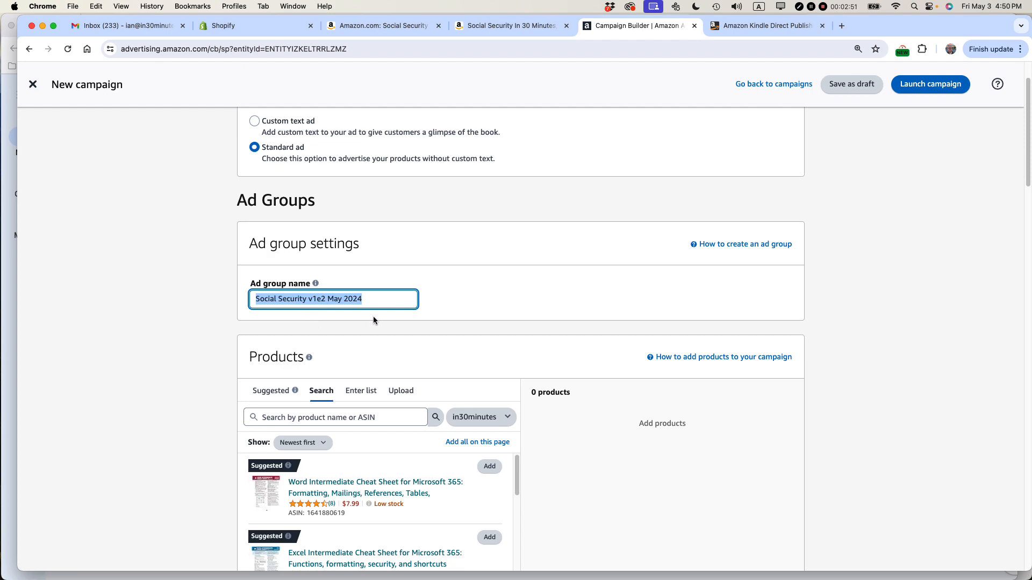
scroll(472, 322, "down", 5)
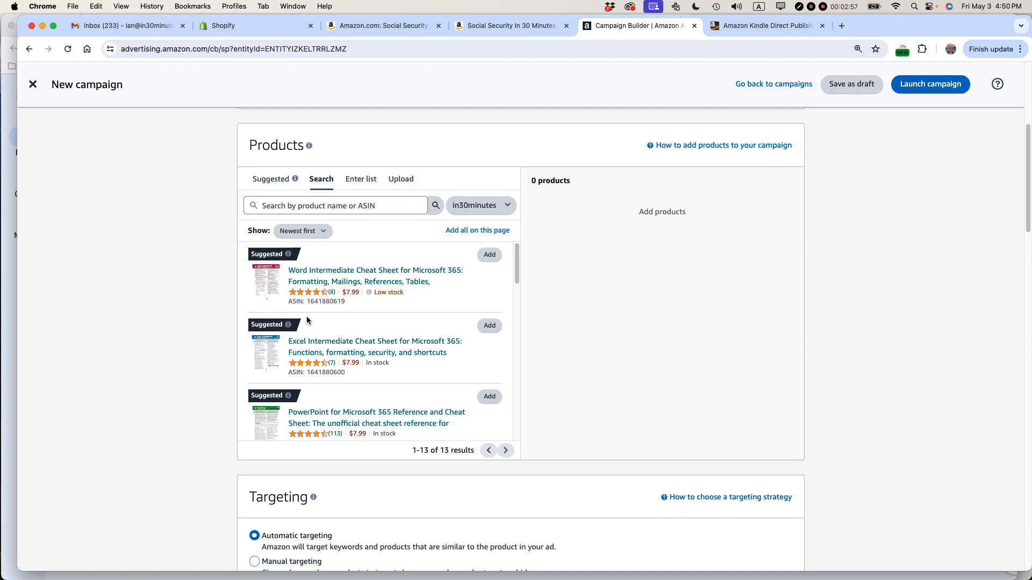
key("super+Tab")
key("super+Tab")
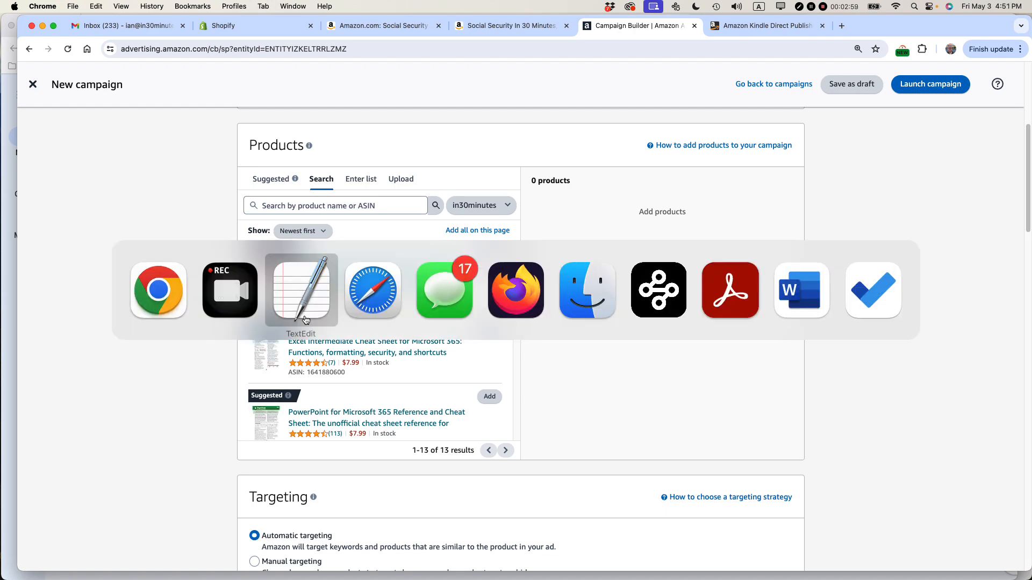
right_click(172, 225)
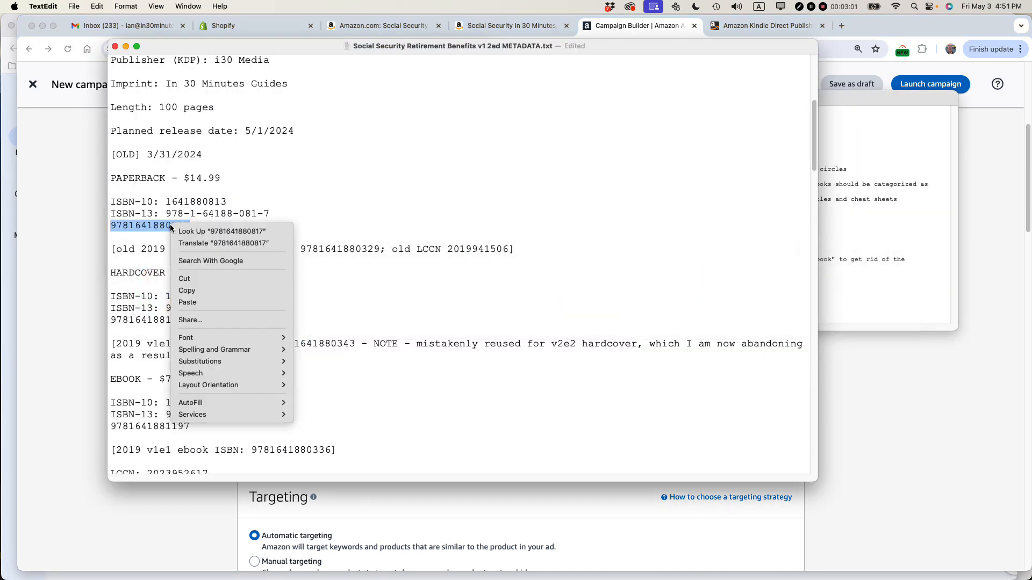
left_click(204, 289)
key("super+Tab")
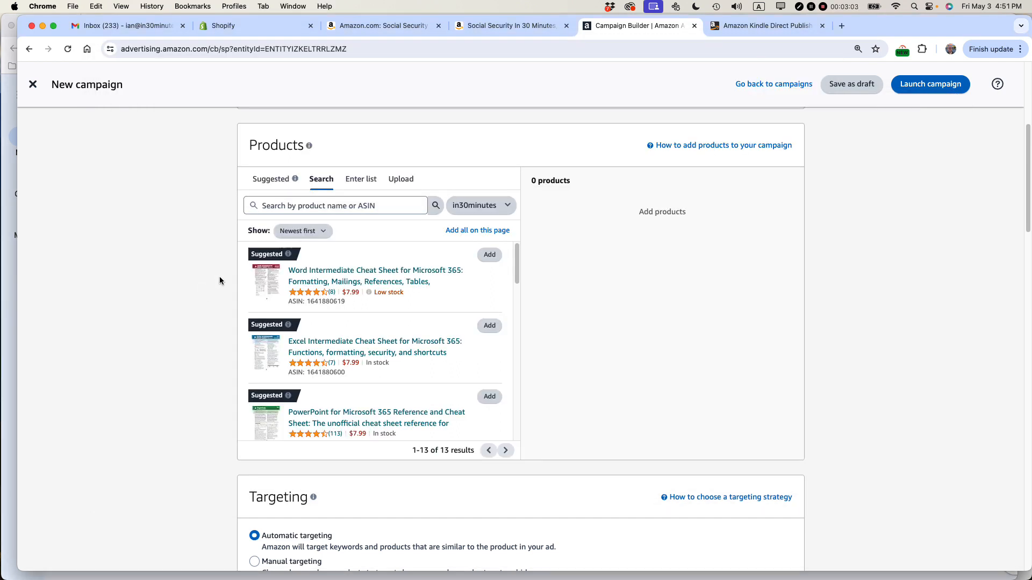
left_click(309, 205)
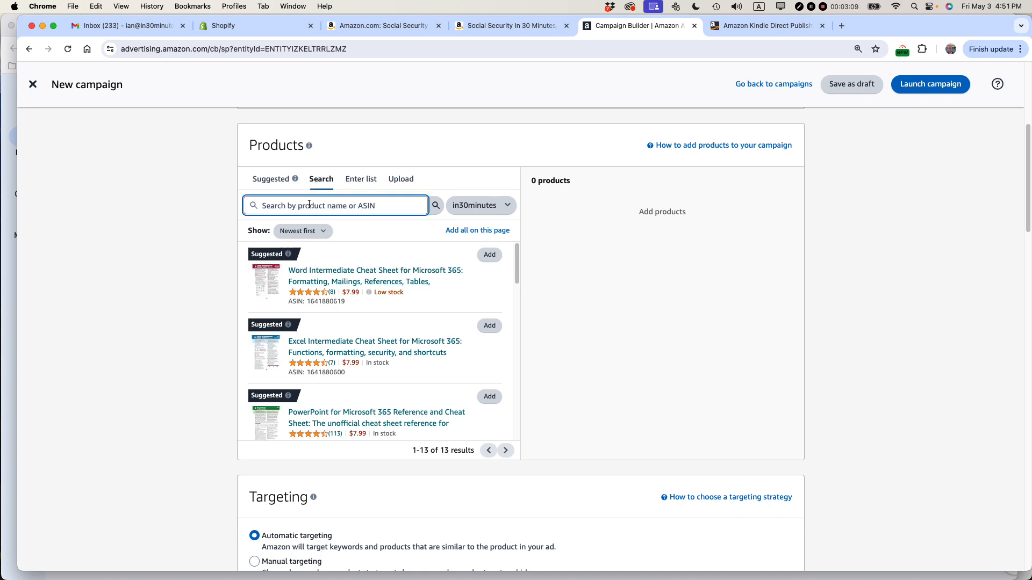
key("super+v")
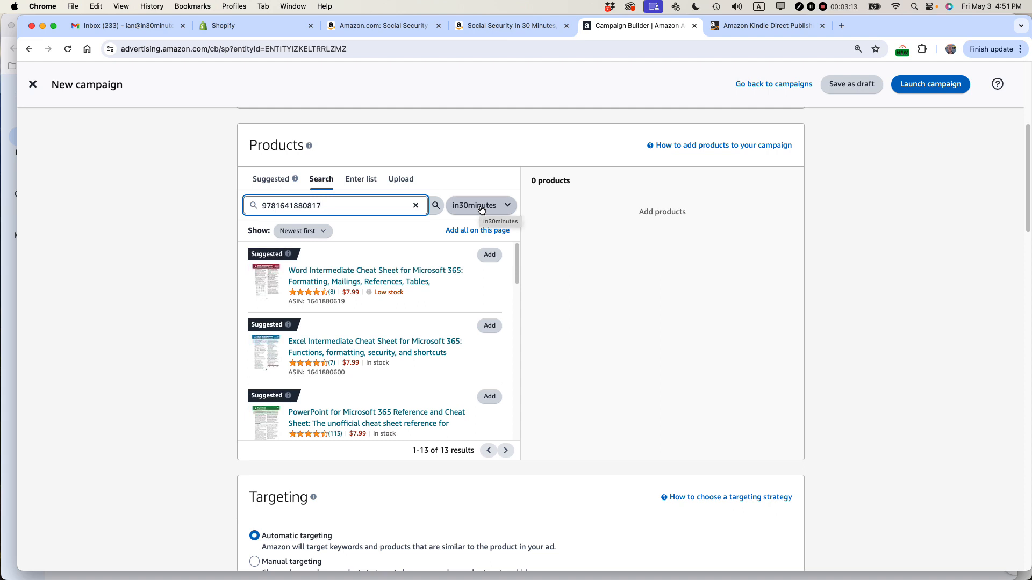
left_click(507, 209)
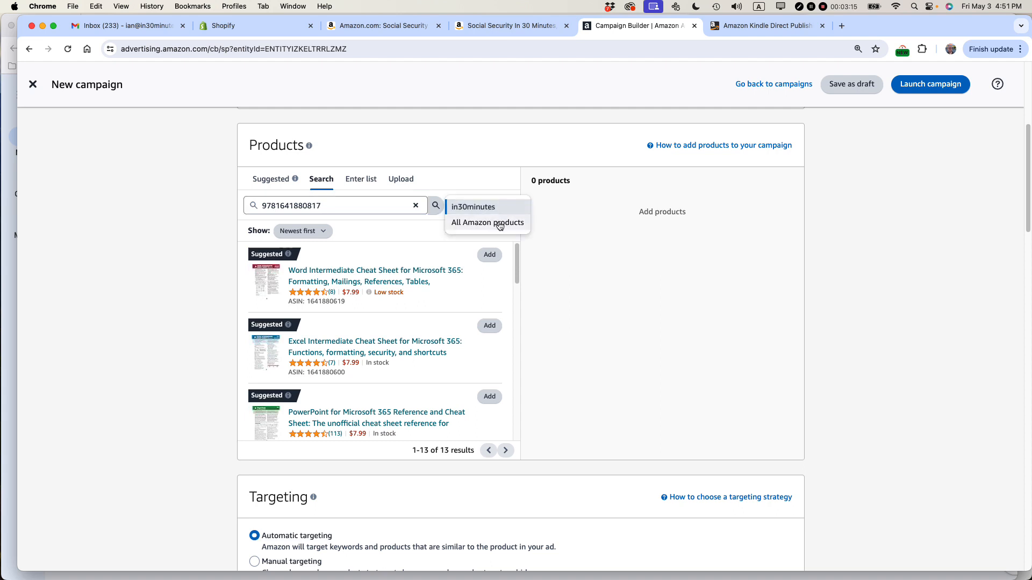
left_click(498, 222)
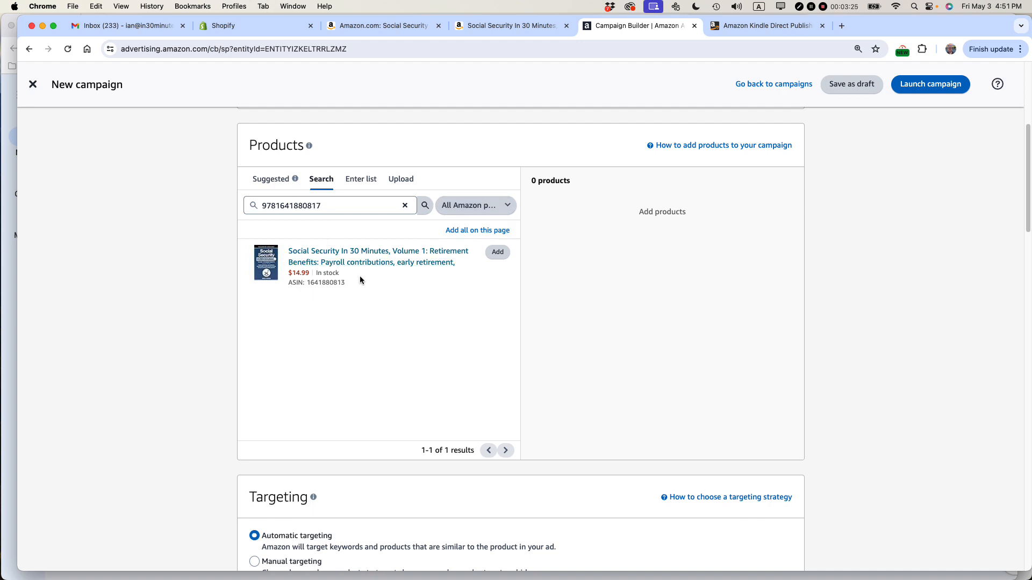
left_click_drag(344, 277, 314, 274)
left_click(498, 253)
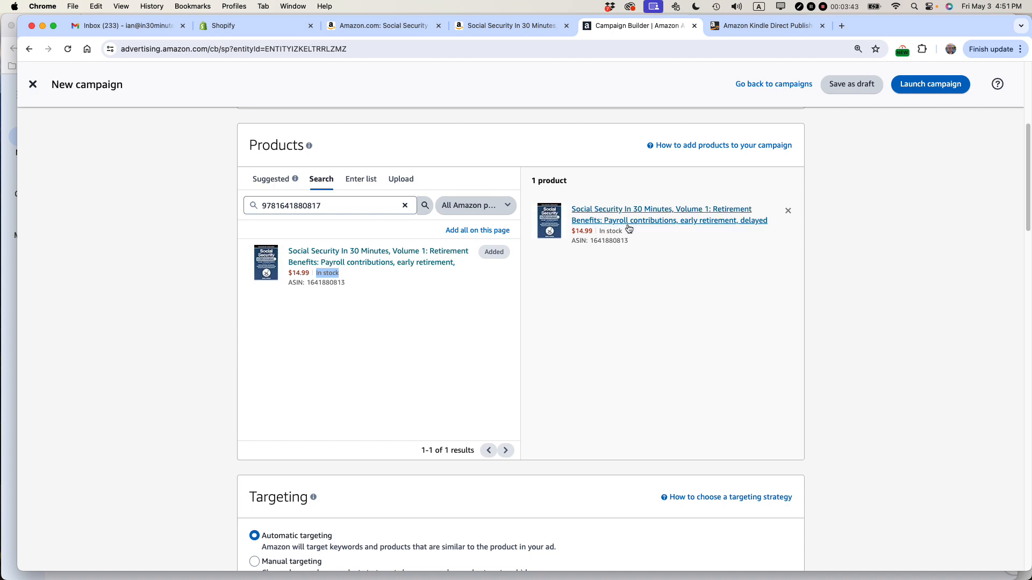
- Check the ad group name against the product added to the campaign
scroll(622, 244, "up", 4)
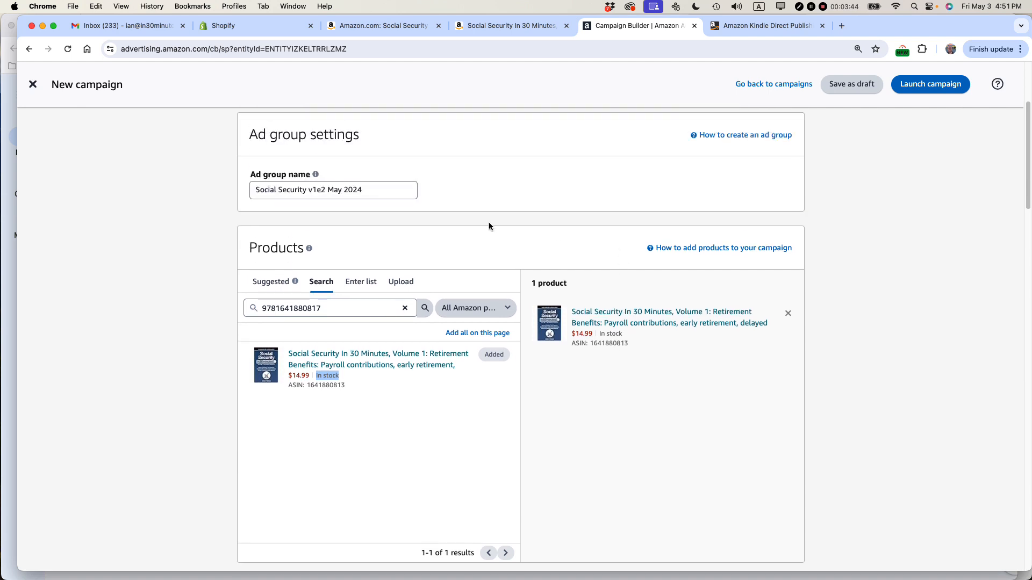
triple_click(315, 190)
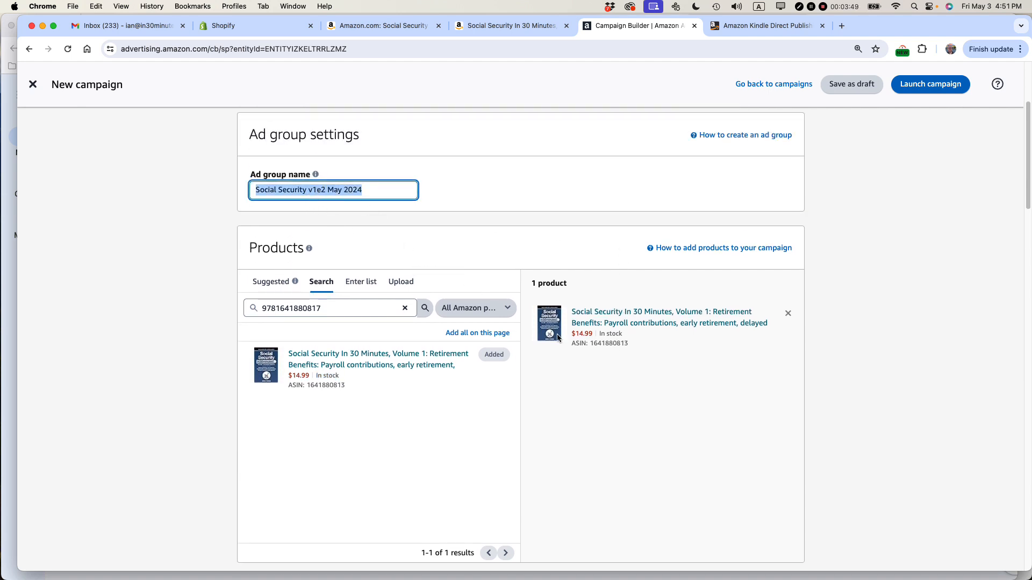
left_click(635, 443)
- Set automatic targeting to use bids by targeting group, with a Close match bid of $0.55
scroll(636, 408, "down", 4)
scroll(637, 407, "down", 5)
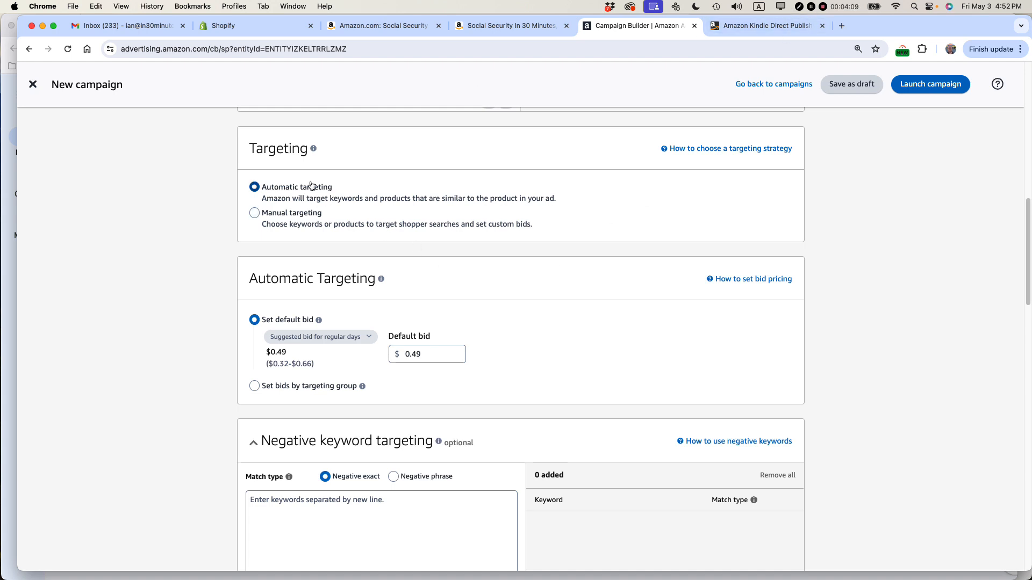
scroll(346, 200, "down", 1)
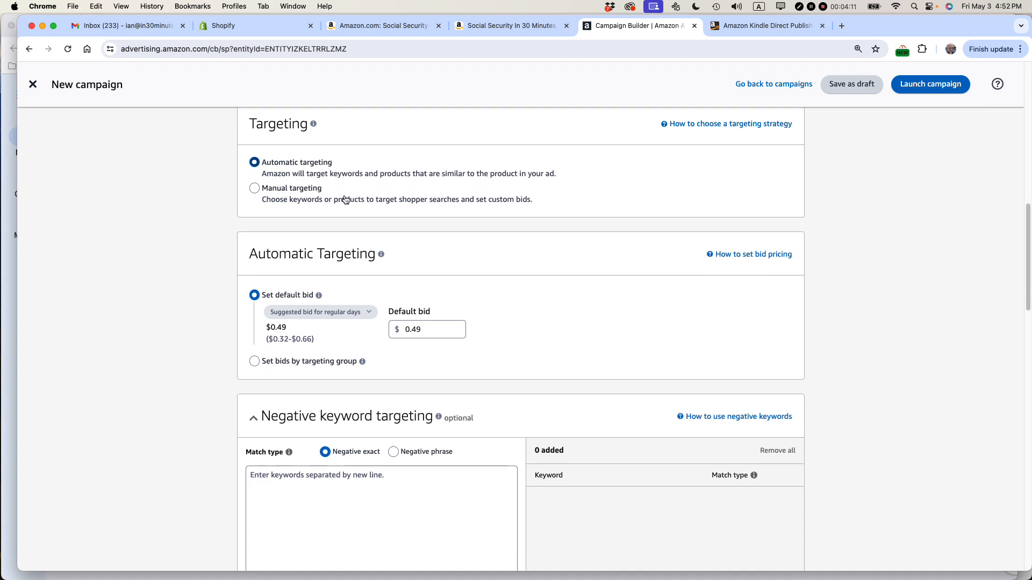
scroll(345, 199, "down", 1)
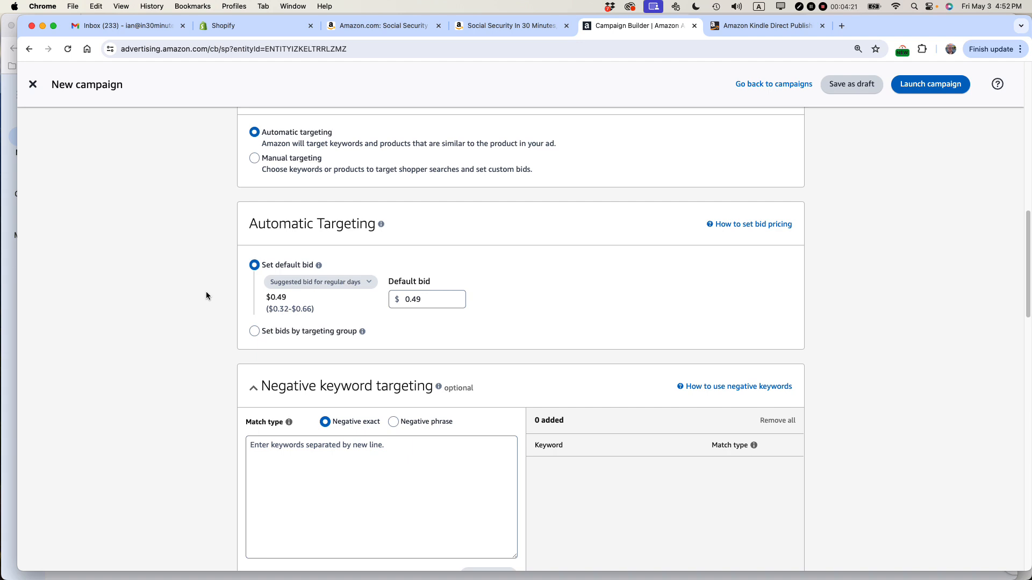
double_click(441, 307)
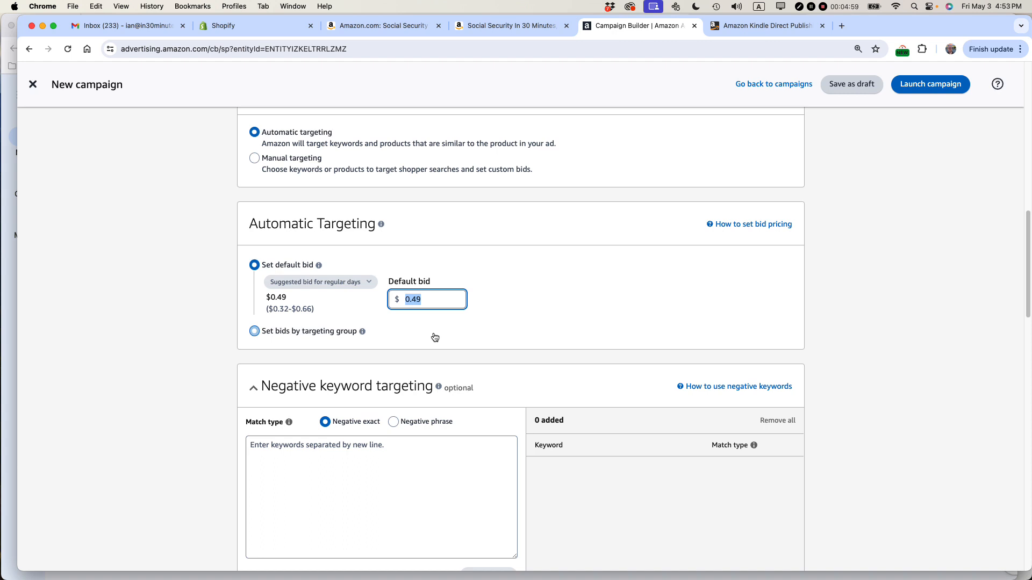
left_click(254, 332)
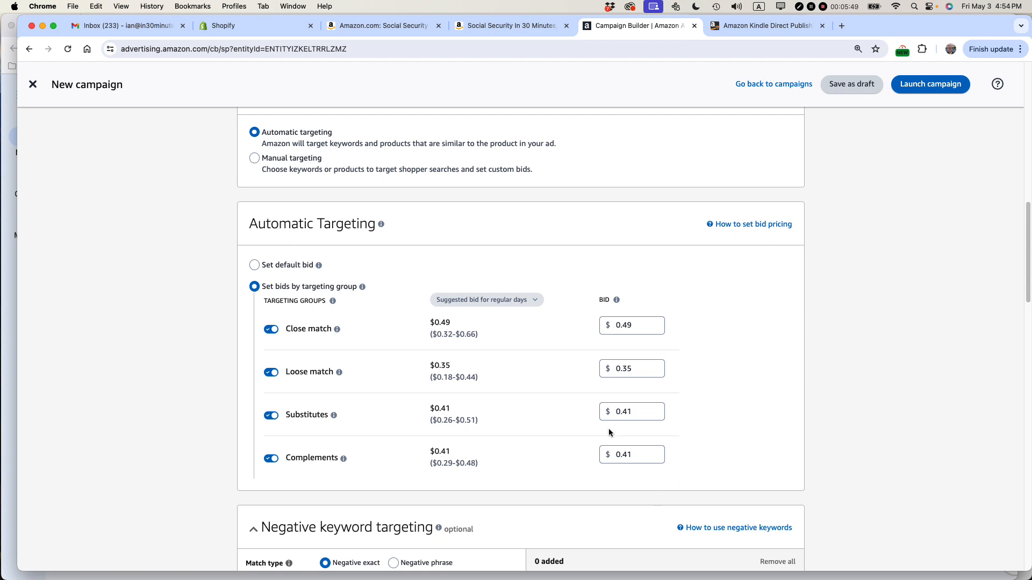
double_click(628, 325)
type("0.55")
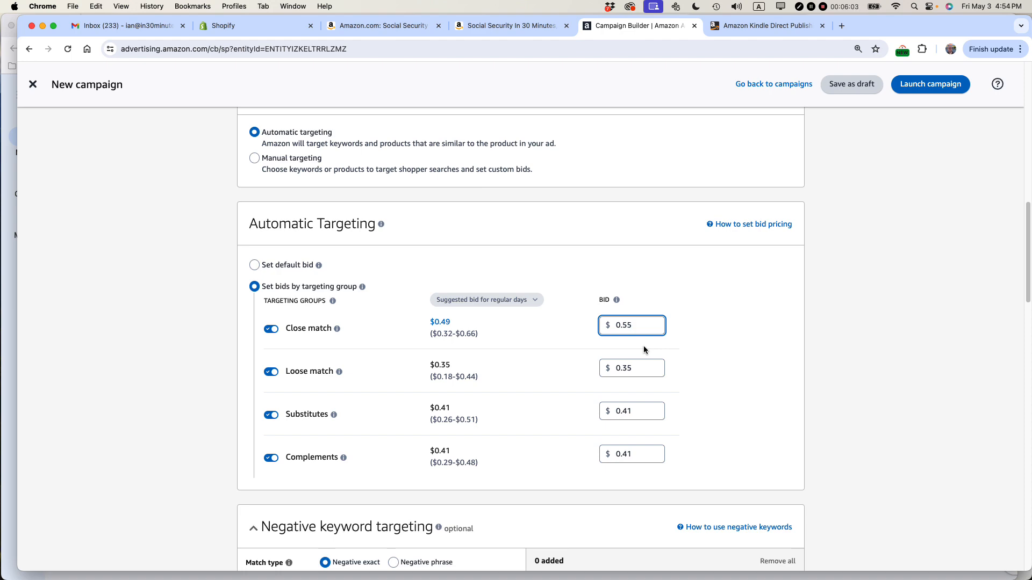
- Consult the book's Amazon product page, then set the Loose match bid to $0.44 in the campaign
left_click(382, 27)
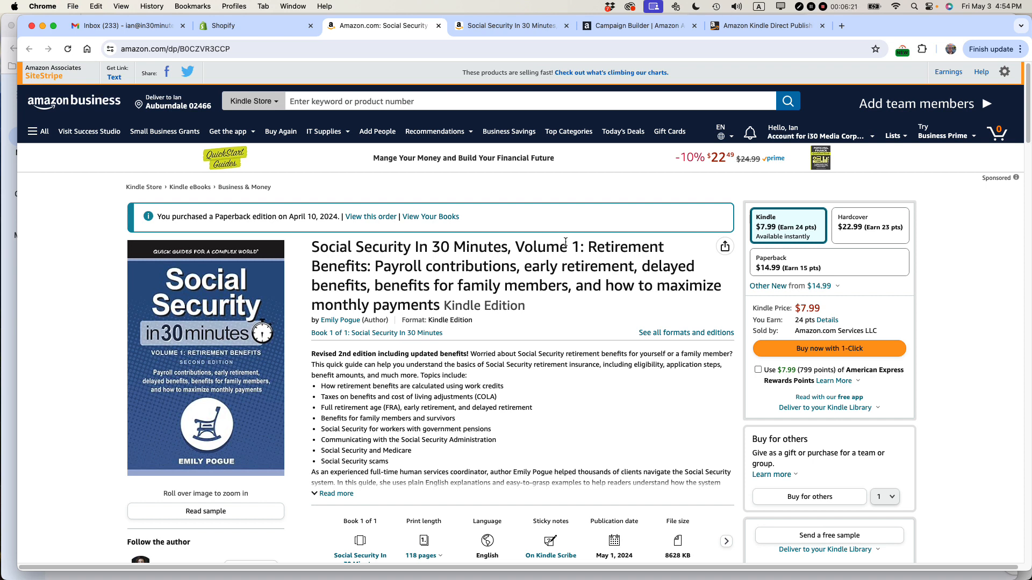
left_click(634, 27)
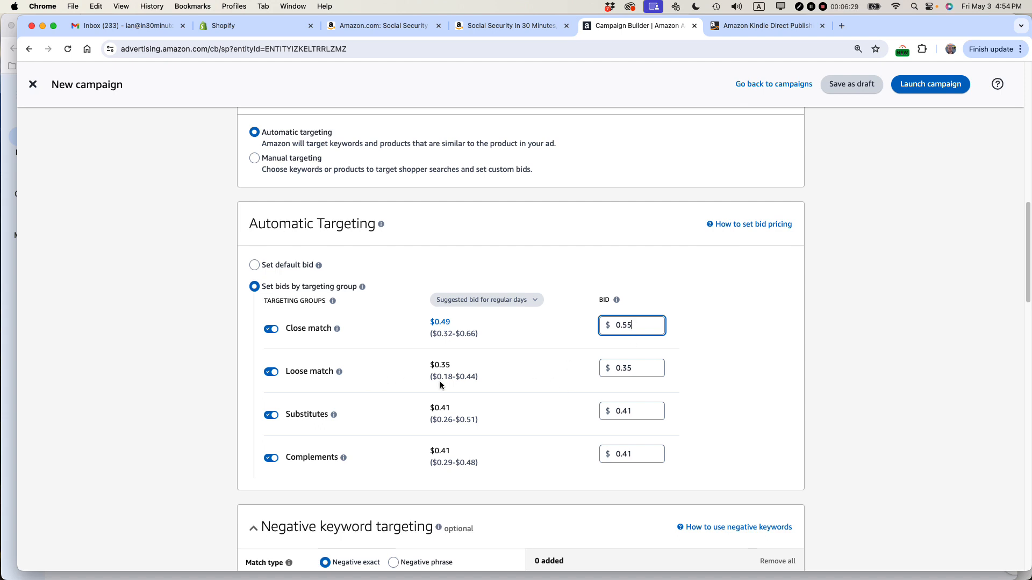
left_click(634, 363)
type("0.44")
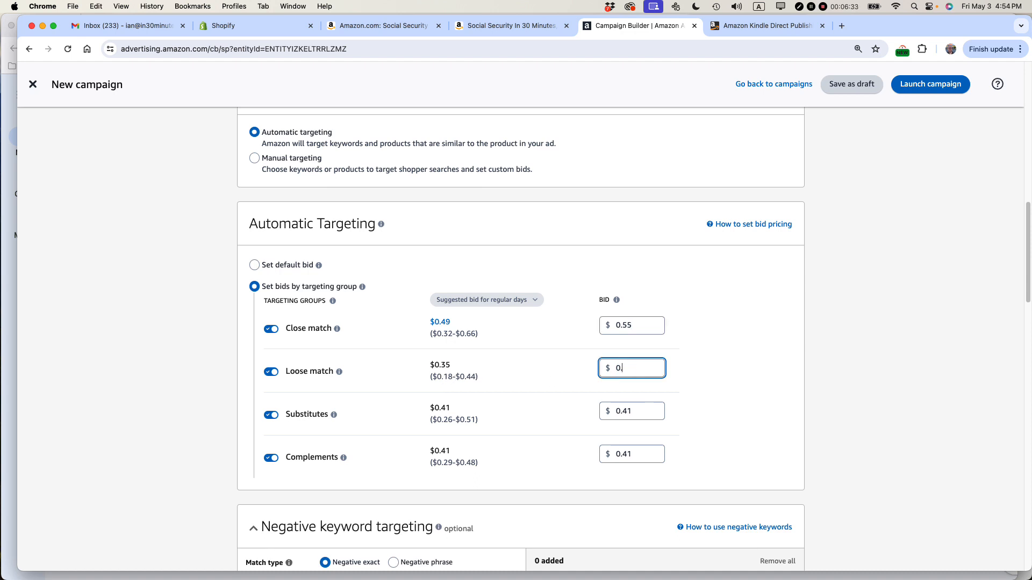
left_click(685, 350)
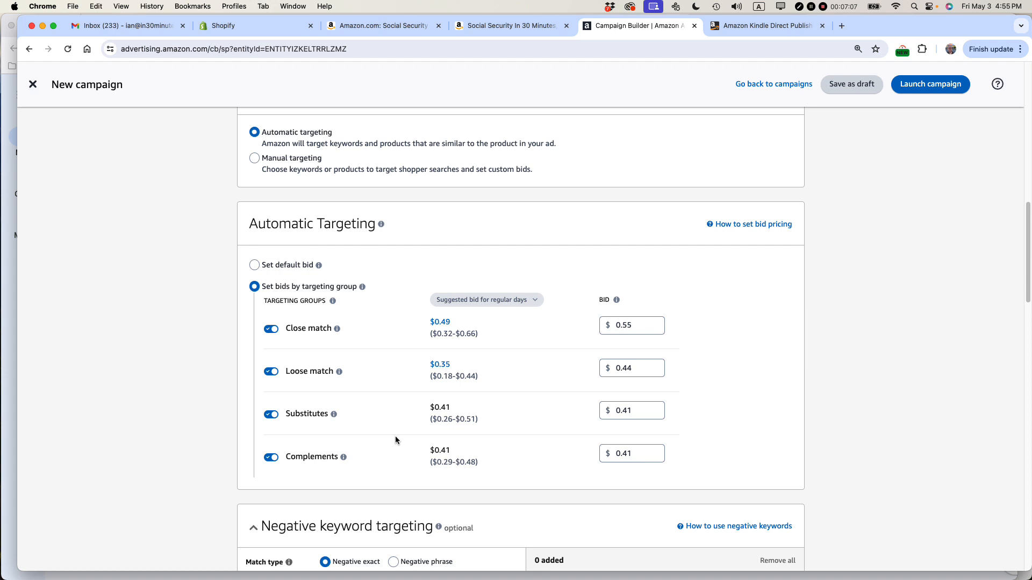
- Set the Substitutes and Complements bids to $0.44 each
left_click_drag(639, 412, 598, 410)
type("0.44")
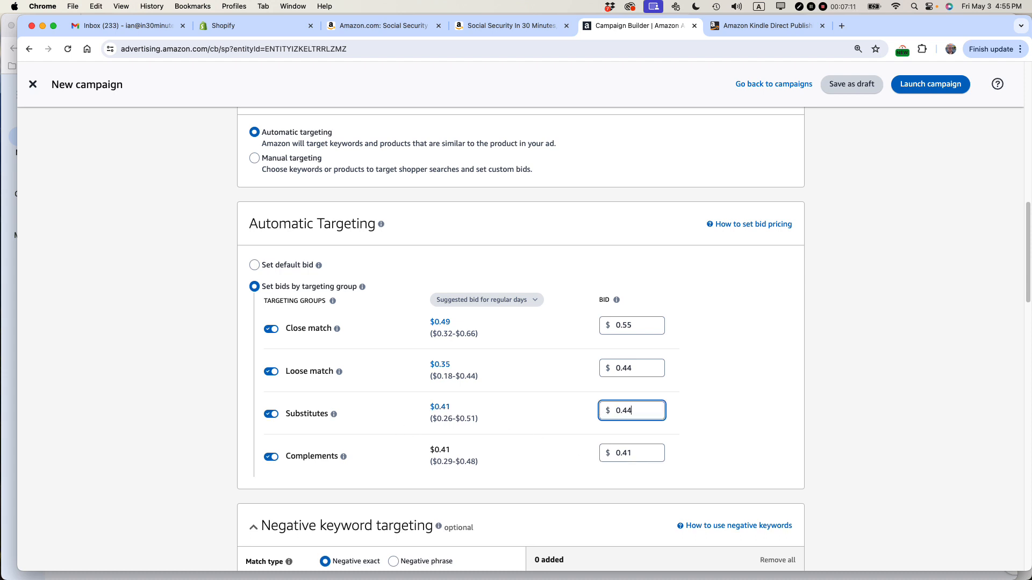
double_click(621, 454)
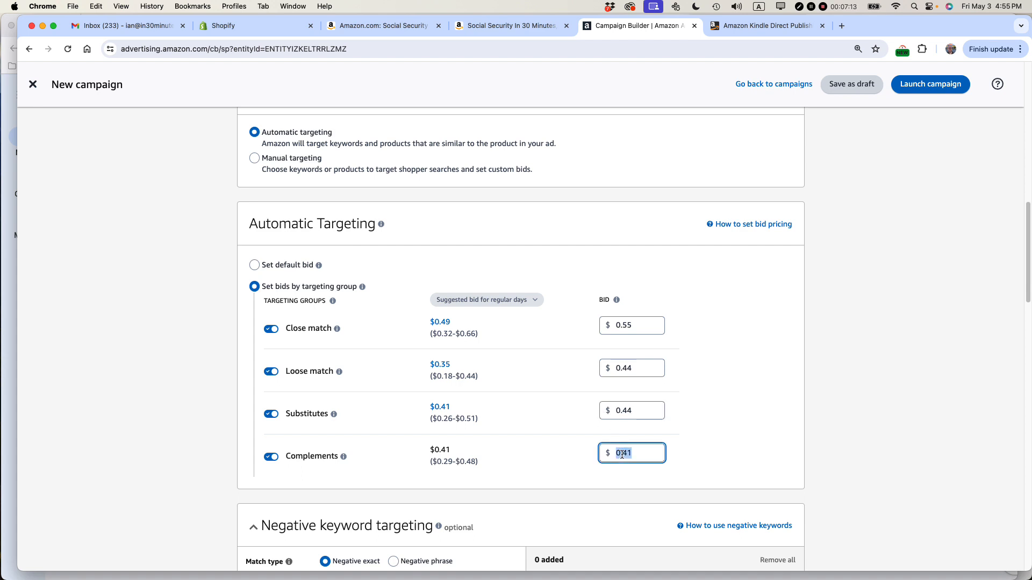
type("0.44")
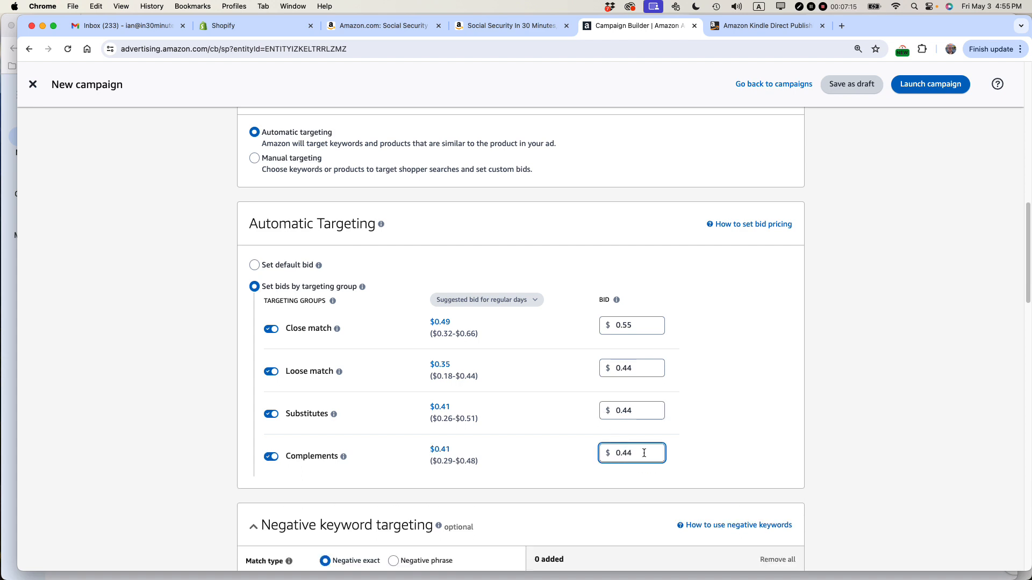
left_click(844, 349)
- Copy the title Social Security In 30 Minutes from the TextEdit metadata file into the negative keyword list in Chrome
scroll(837, 343, "down", 5)
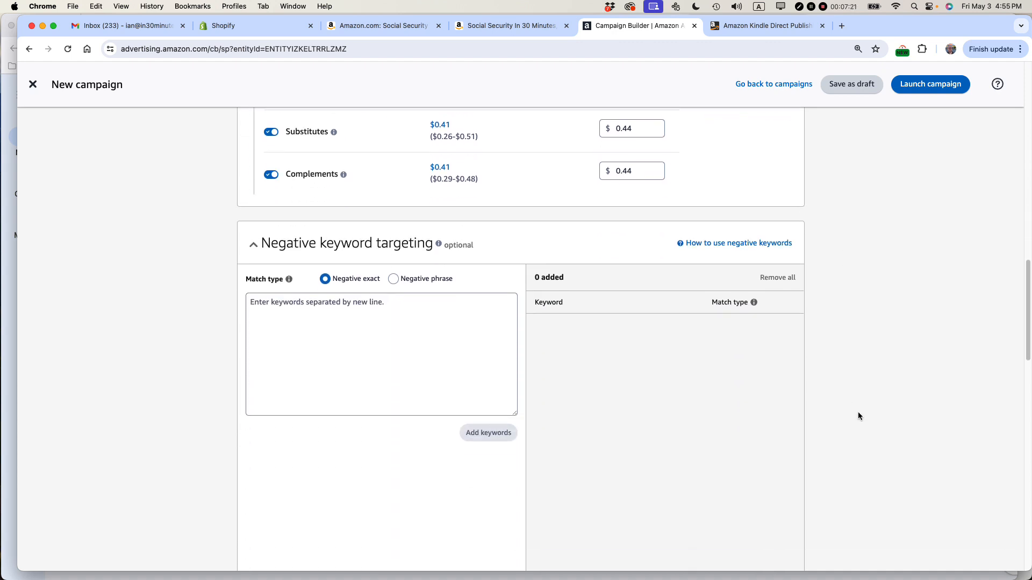
left_click(286, 307)
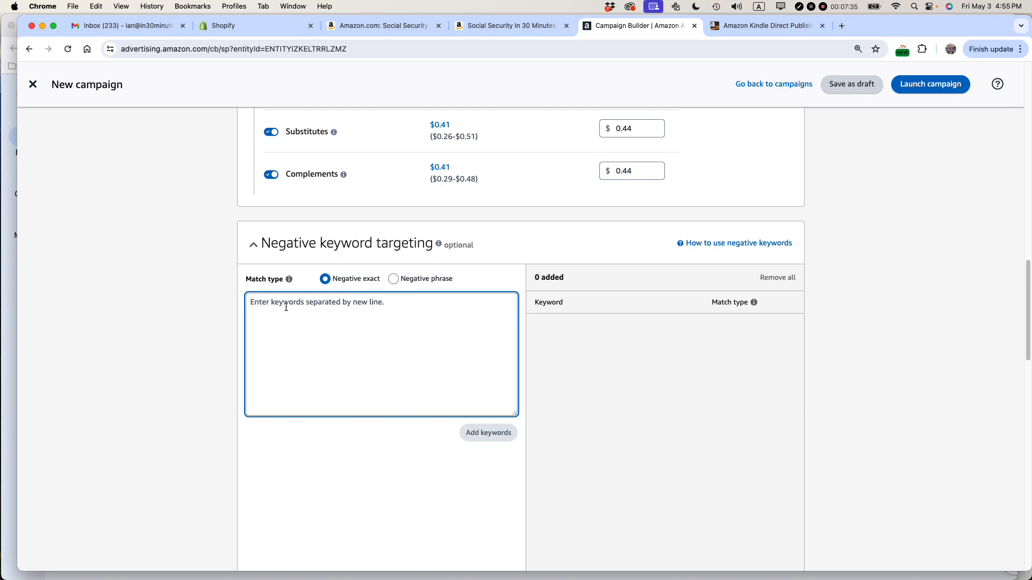
key("super+Tab")
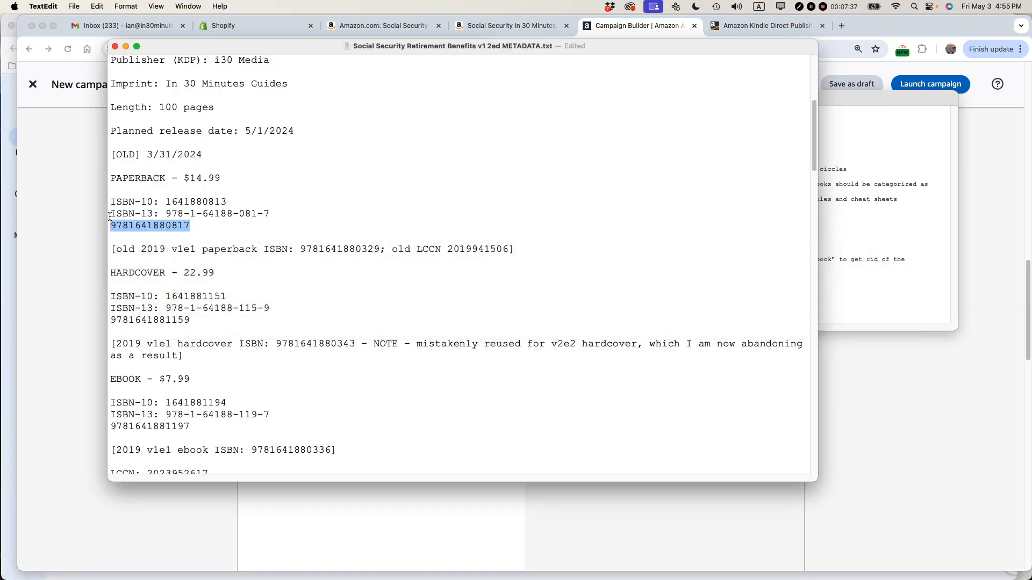
scroll(261, 111, "up", 5)
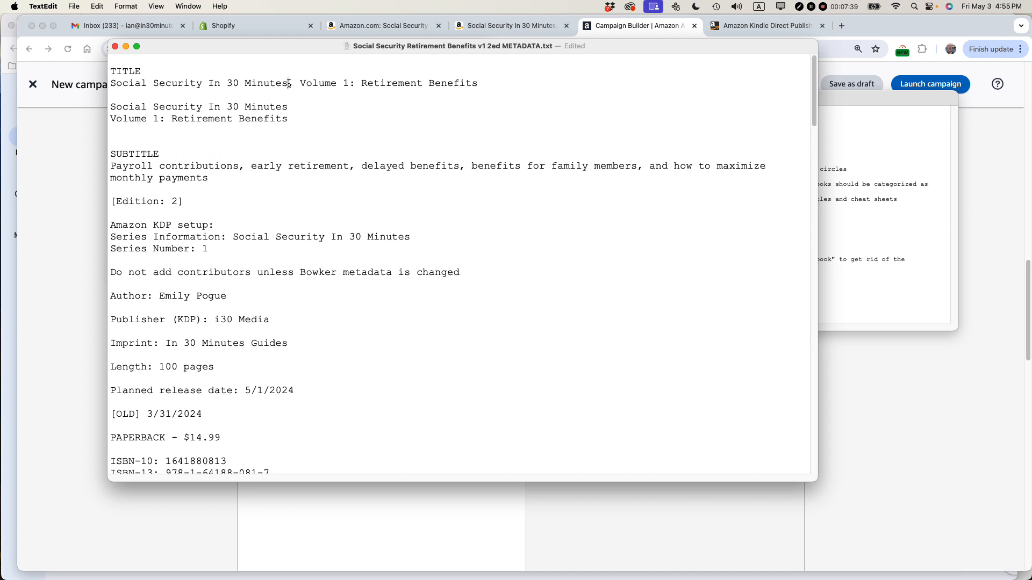
left_click_drag(289, 83, 88, 82)
key("super+c")
key("super+Tab")
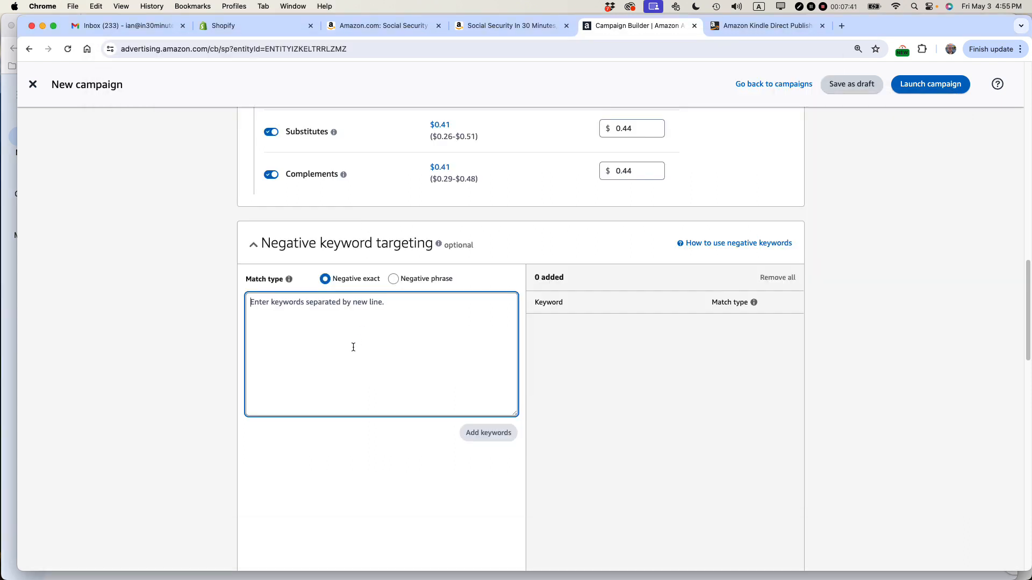
key("super+v")
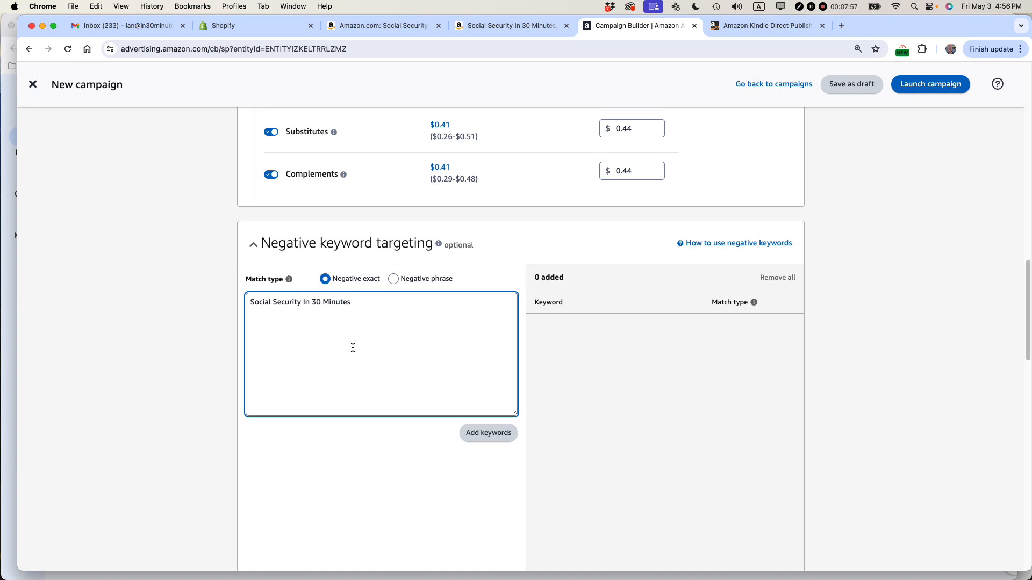
- Copy the author's name from the TextEdit metadata file as a second keyword and add both keywords as negative exact
key("super+Tab")
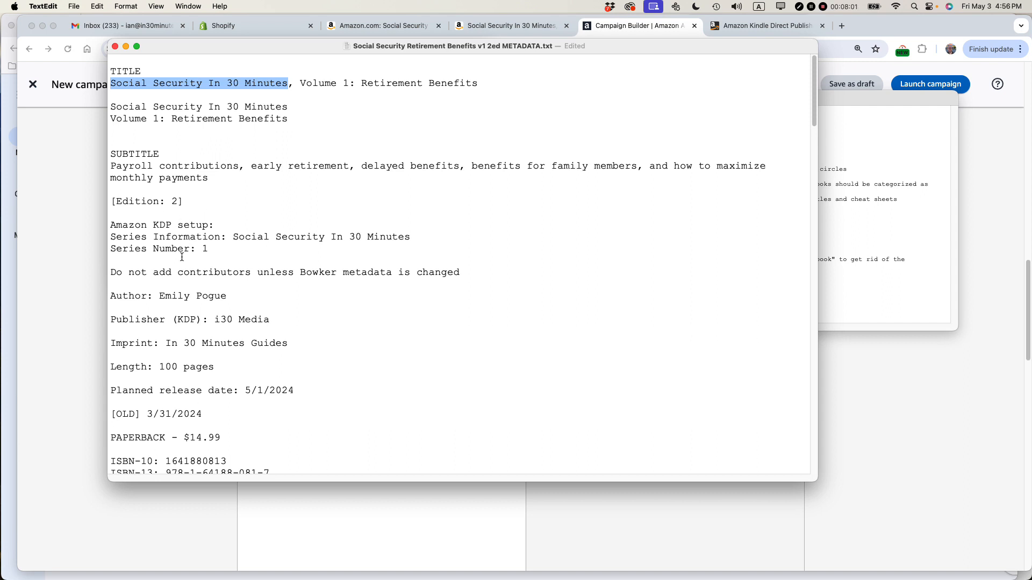
left_click_drag(159, 296, 227, 297)
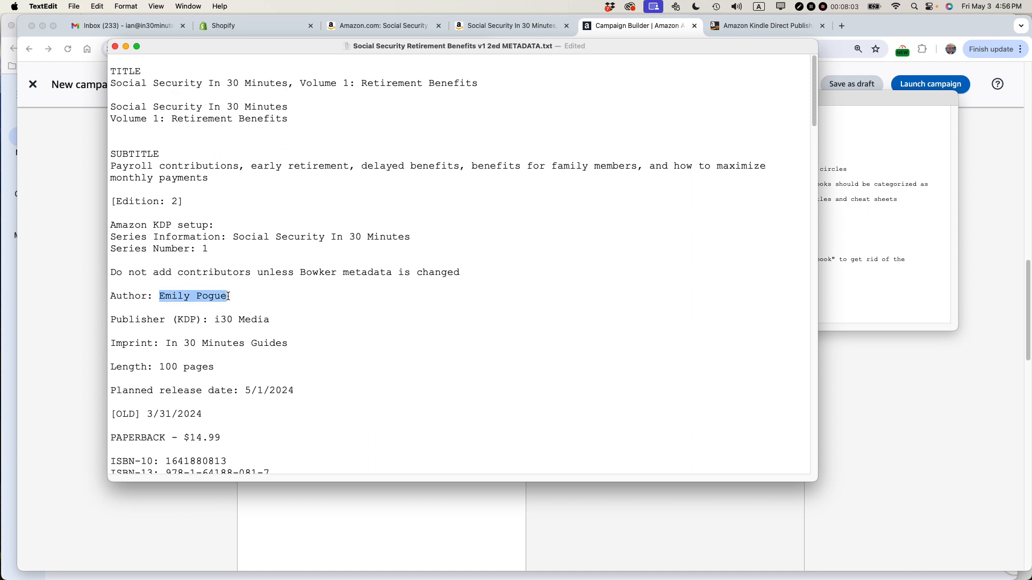
key("super+c")
key("super+Tab")
key("super+v")
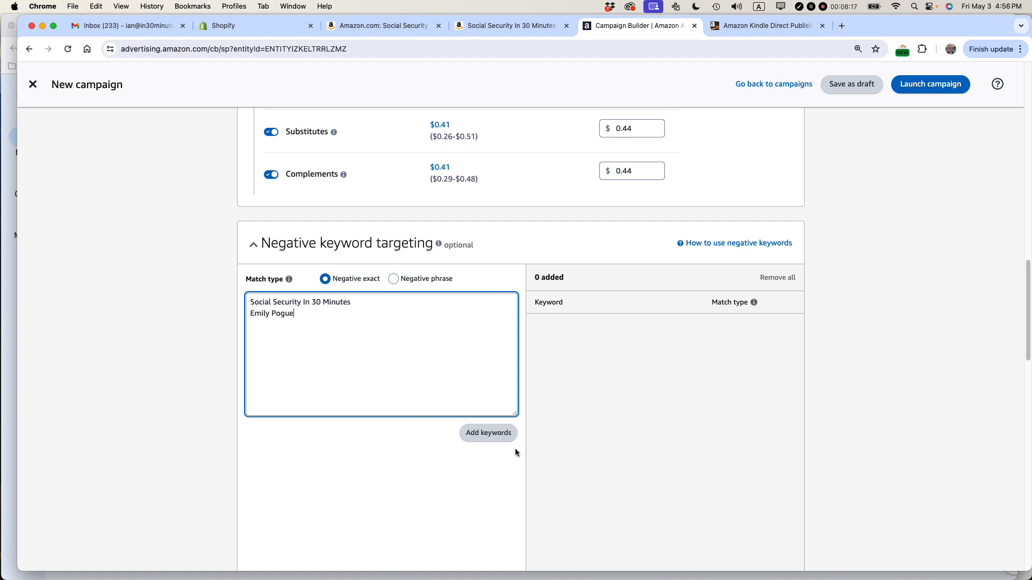
left_click(484, 441)
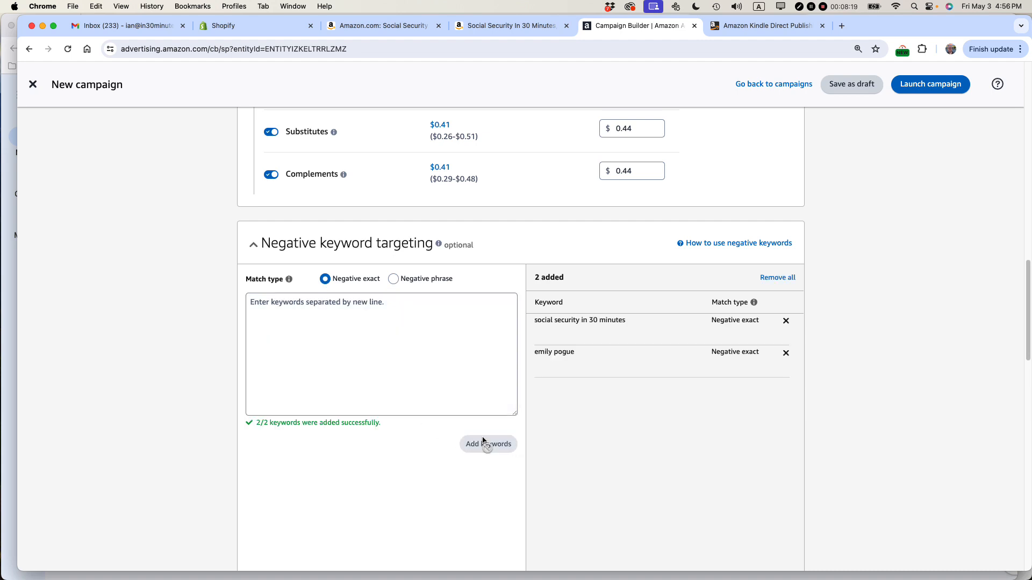
- Read the negative product targeting explanation and paste the prepared list of ASINs as products to exclude
scroll(350, 340, "down", 10)
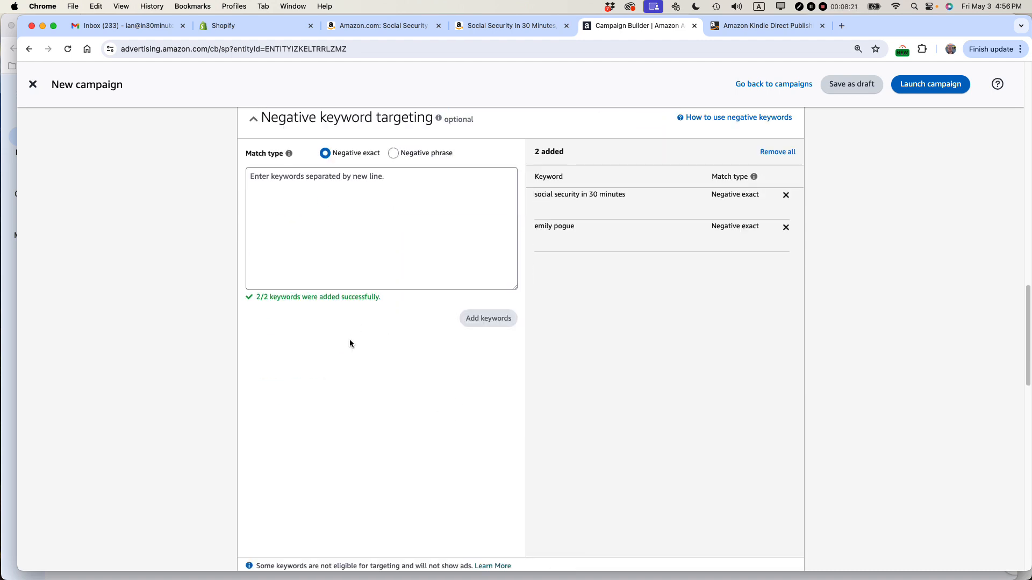
scroll(349, 340, "up", 2)
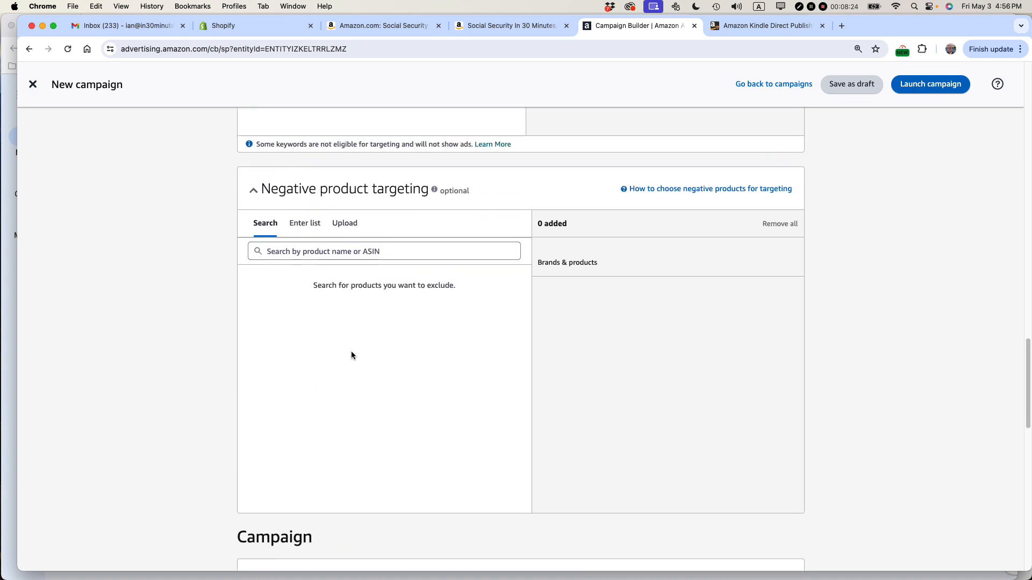
left_click(298, 250)
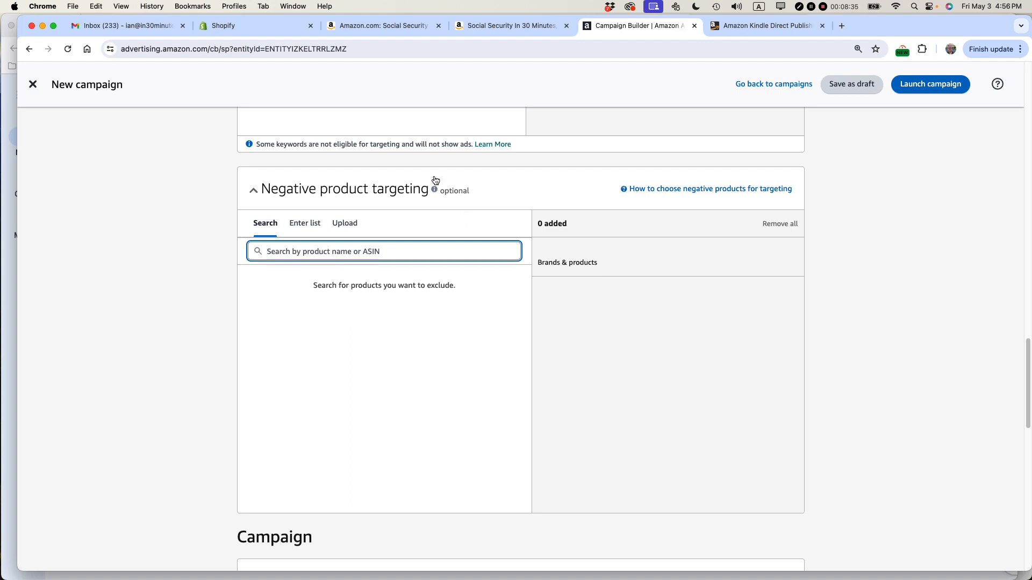
mouse_move(435, 192)
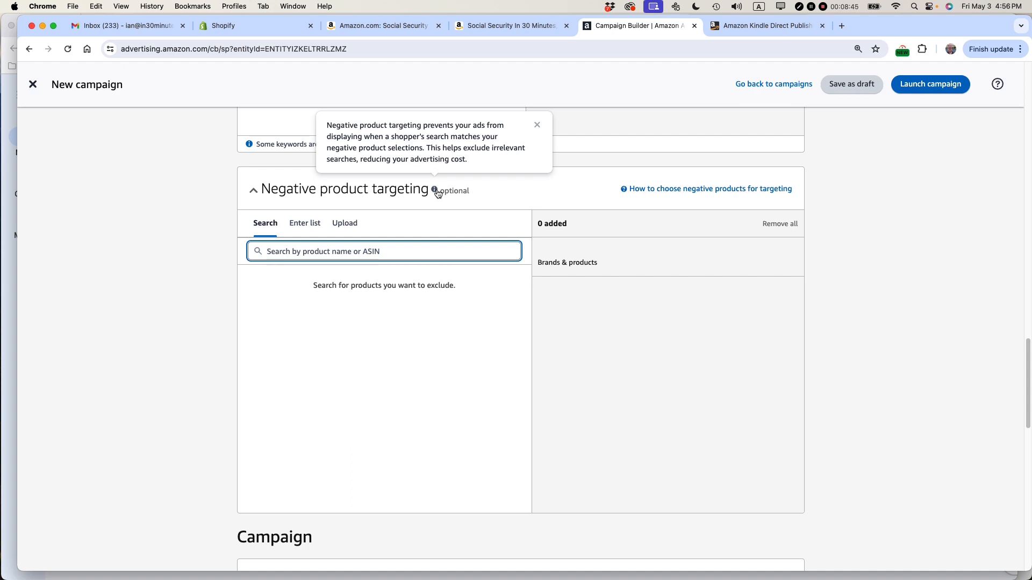
left_click(179, 246)
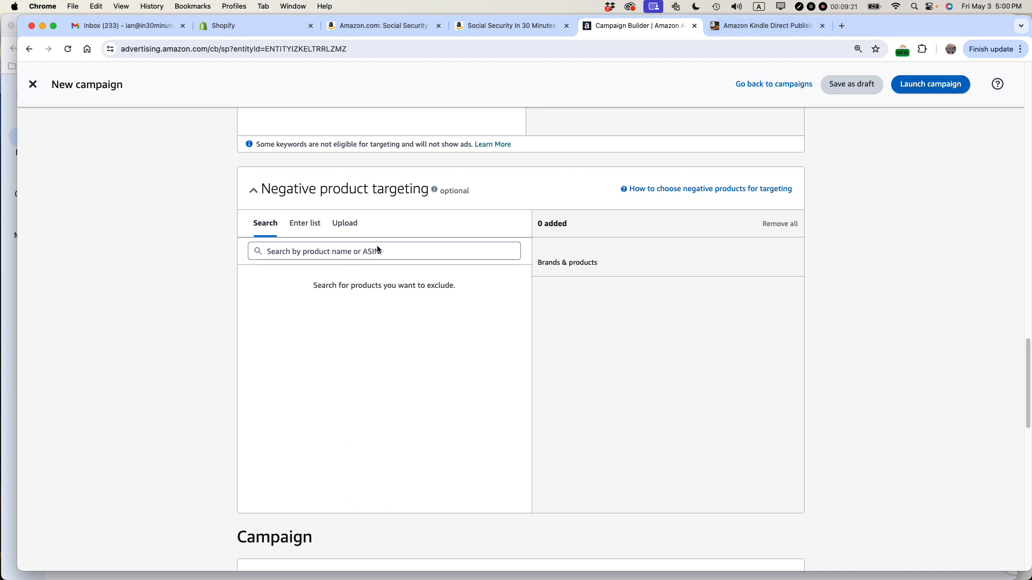
left_click(304, 222)
left_click(277, 261)
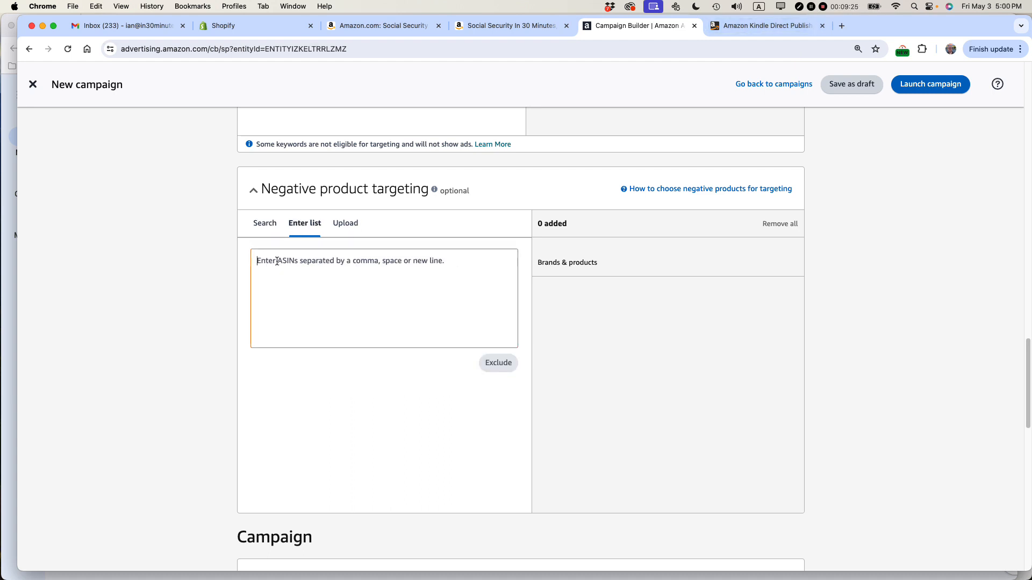
key("super+v")
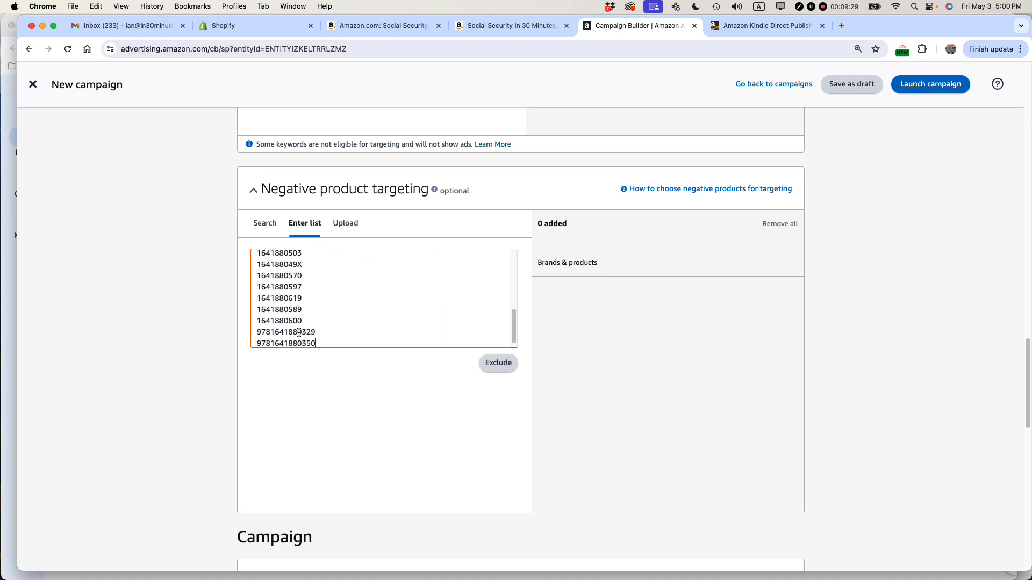
- Review the pasted ASIN list and exclude its products from the campaign's targeting
scroll(300, 322, "up", 10)
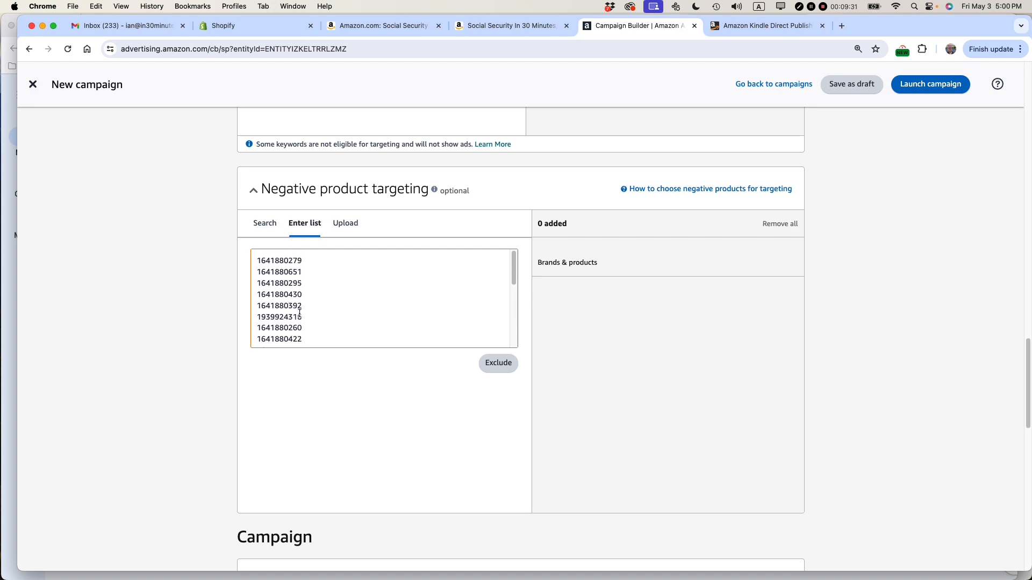
scroll(299, 313, "down", 10)
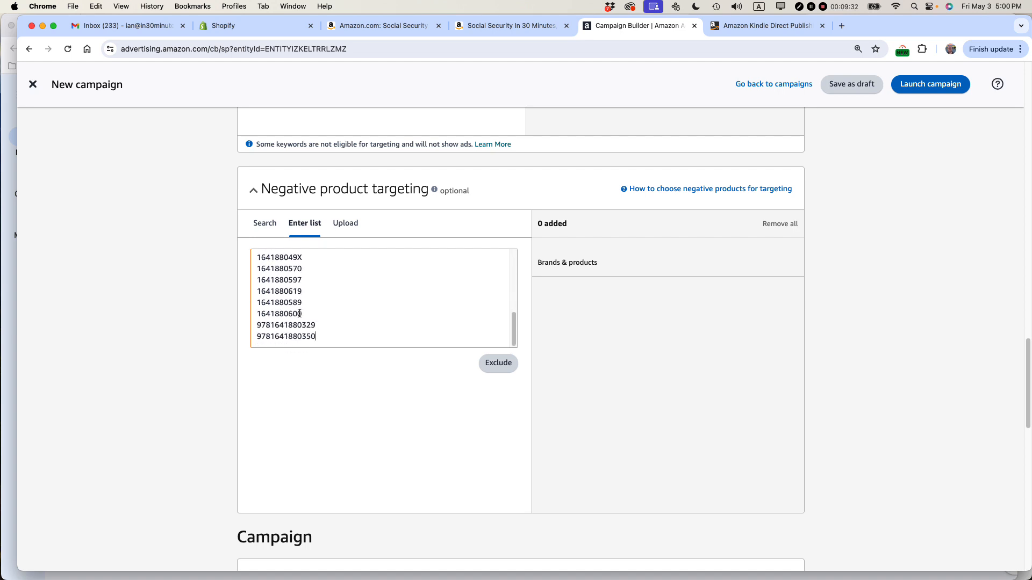
left_click(396, 338)
left_click(500, 368)
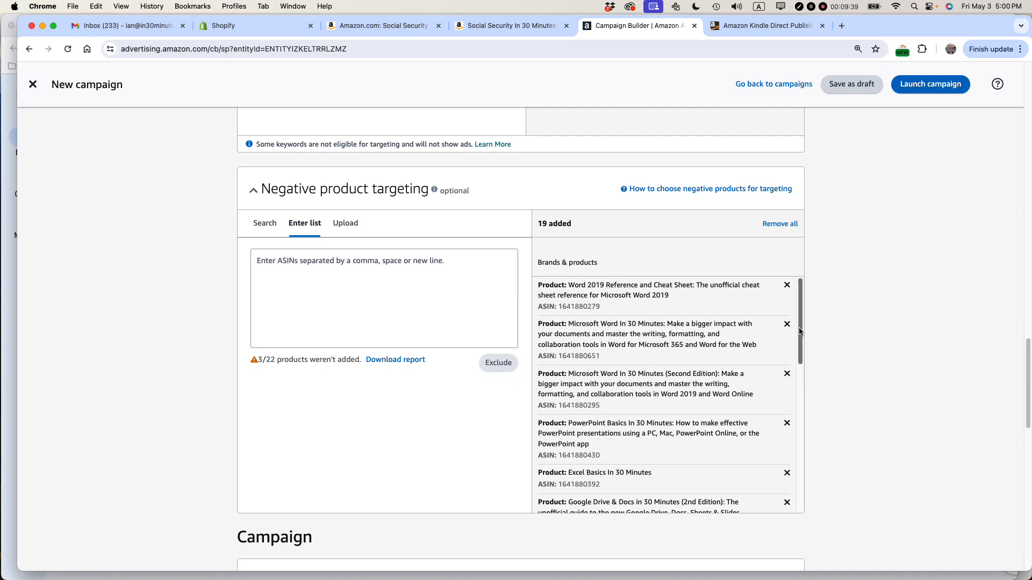
mouse_move(799, 332)
left_mouse_down()
mouse_move(801, 537)
mouse_move(800, 311)
left_mouse_up()
- Set the campaign bidding strategy to Dynamic bids - down only
scroll(400, 385, "down", 6)
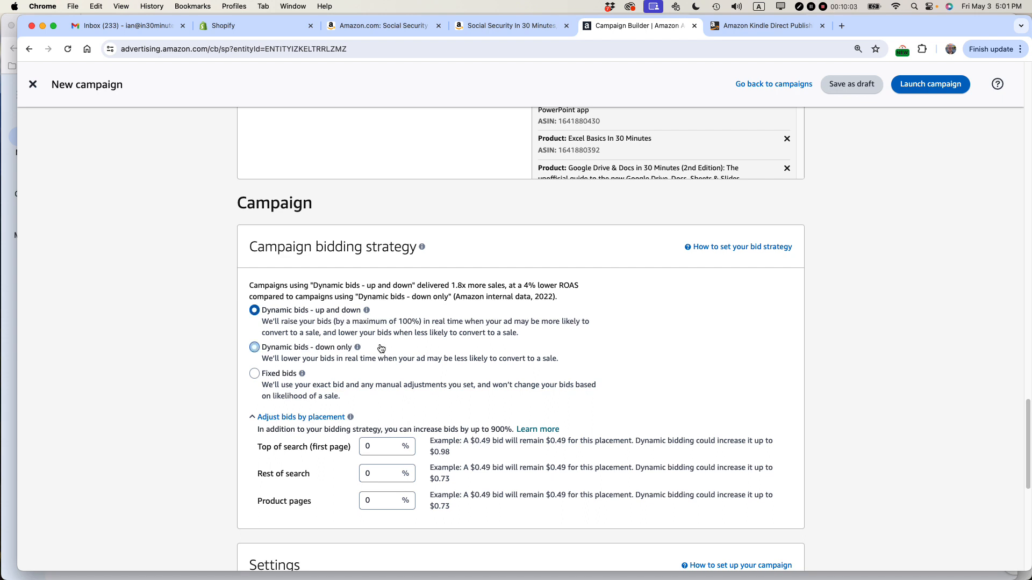
left_click_drag(272, 326, 464, 328)
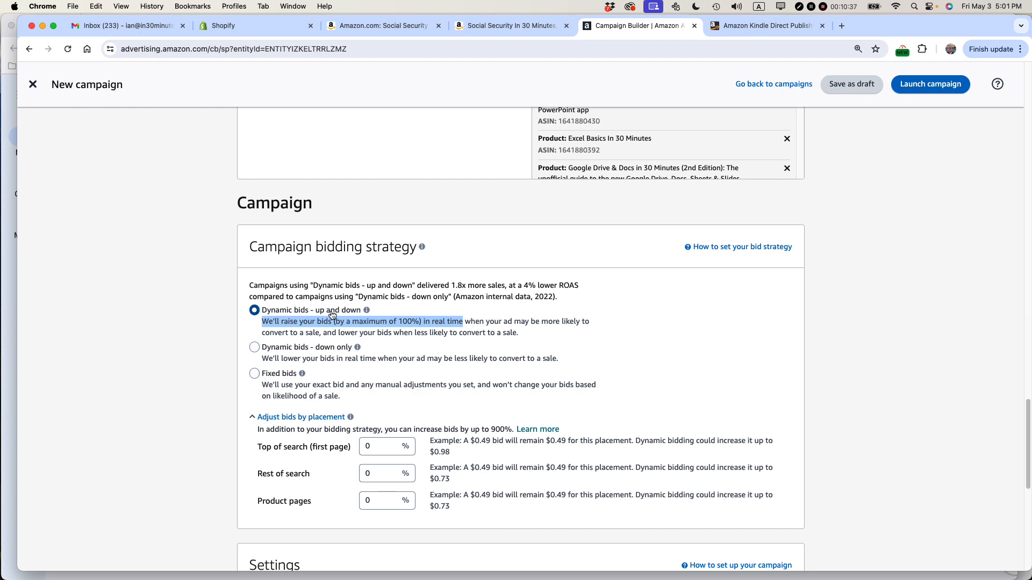
left_click(254, 348)
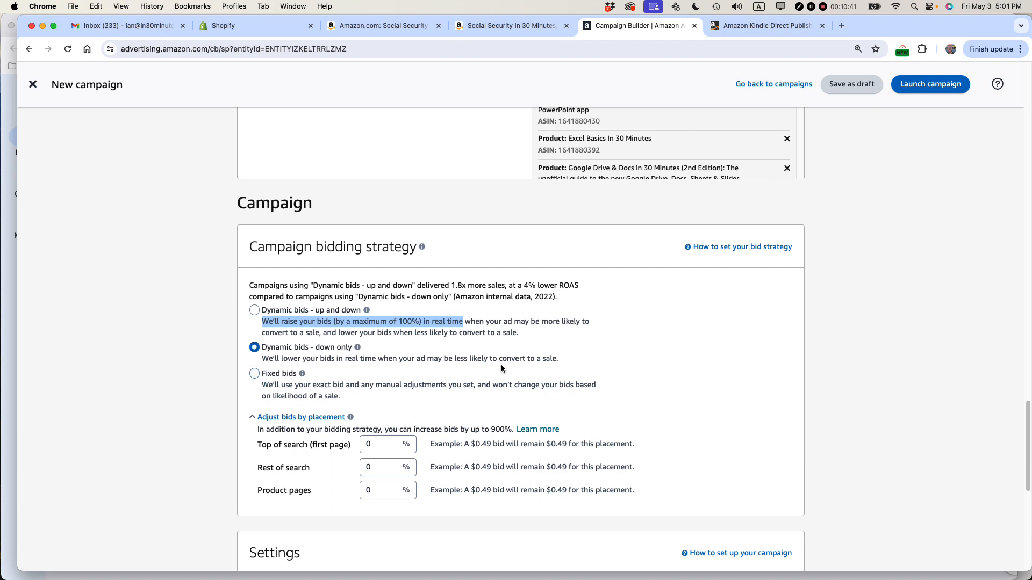
left_click(831, 373)
- Adjust bids by placement with a 13% increase for Top of search (first page) and 8% for Rest of search
scroll(831, 372, "down", 2)
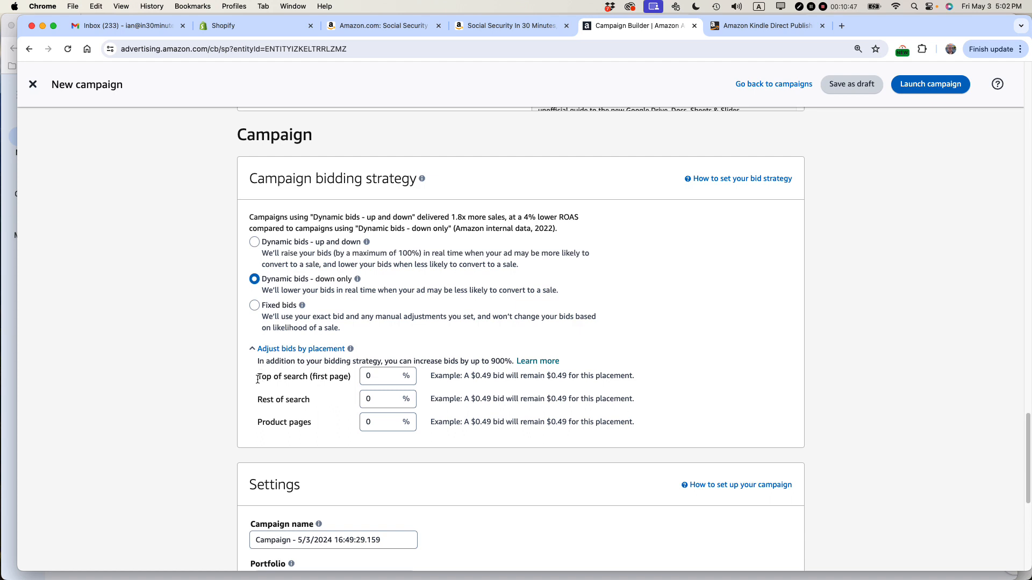
left_click_drag(258, 379, 363, 375)
type("13")
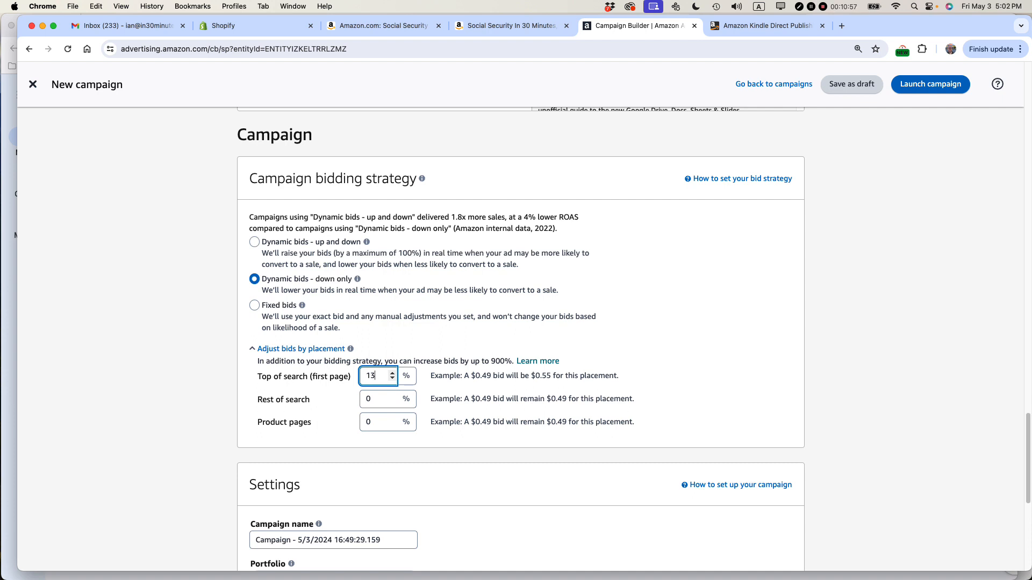
left_click_drag(376, 399, 355, 401)
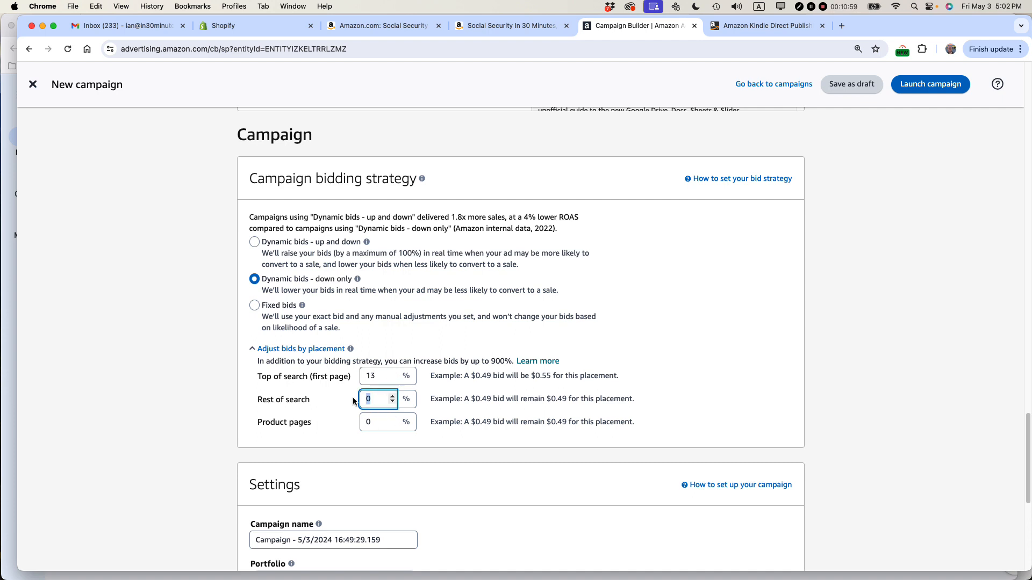
type("8")
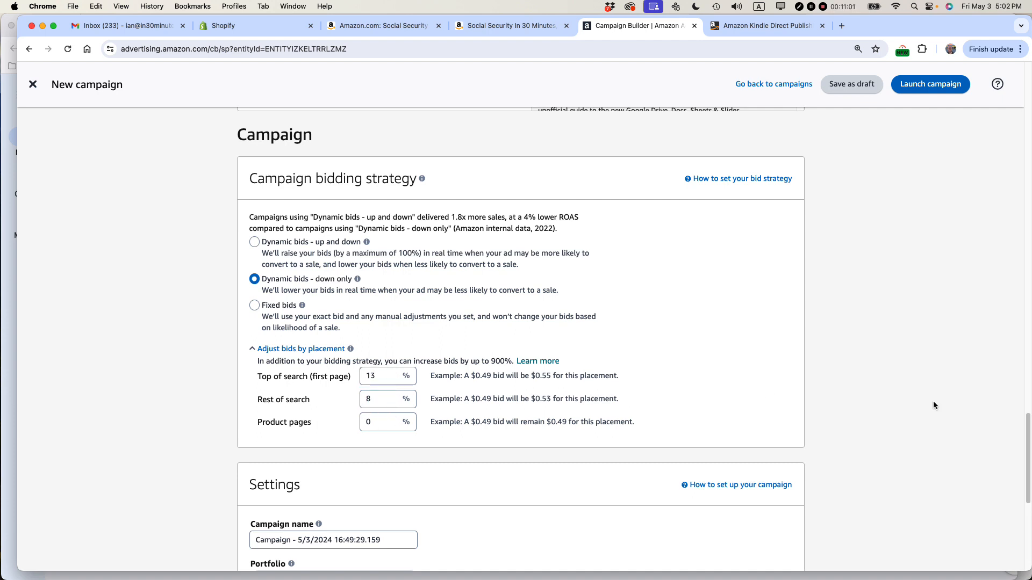
scroll(932, 397, "down", 2)
scroll(932, 397, "down", 1)
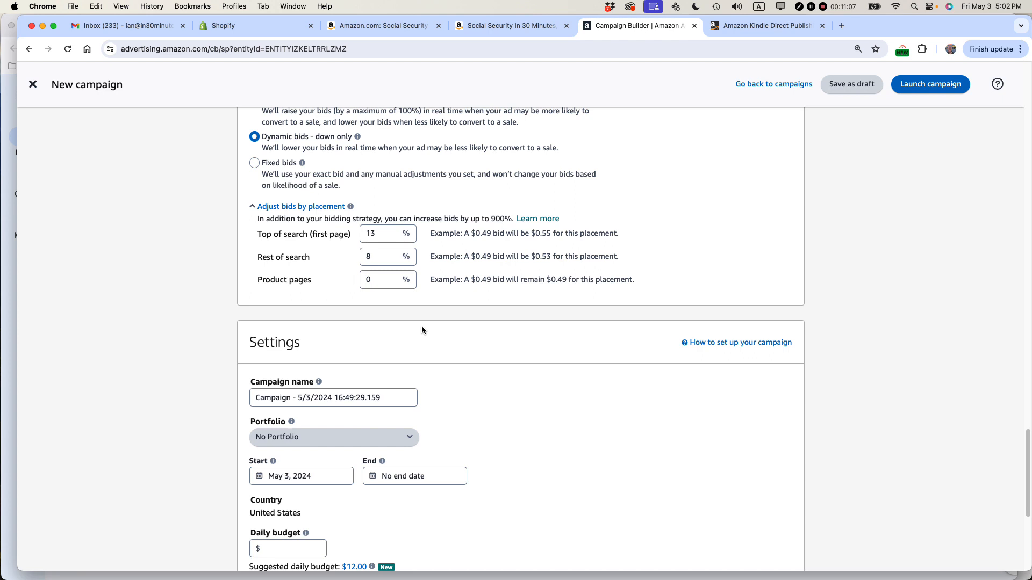
- Name the campaign "Social Security SP Auto Launch campaign May 2024"
scroll(497, 347, "down", 2)
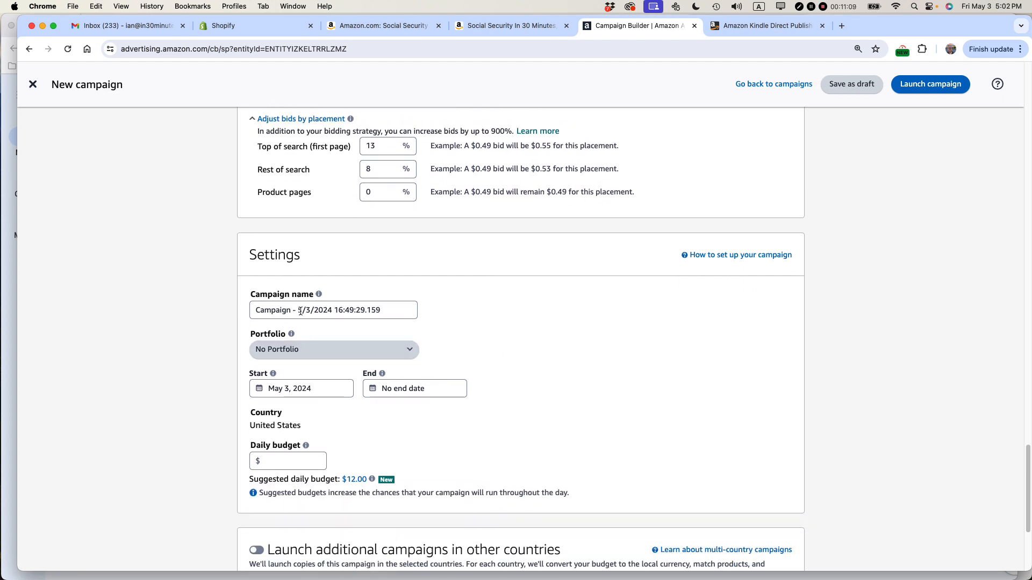
triple_click(300, 311)
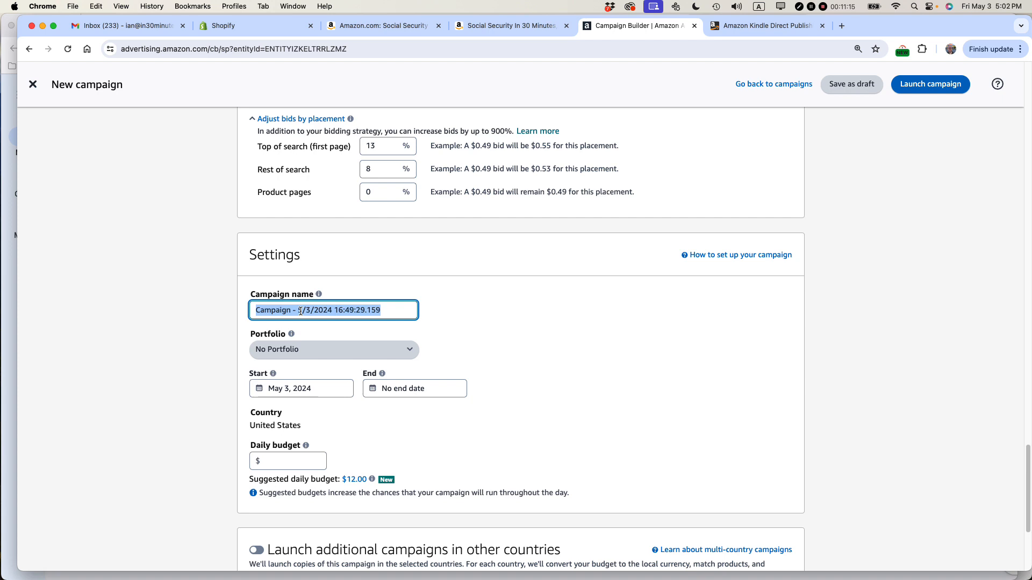
type("Social Seu")
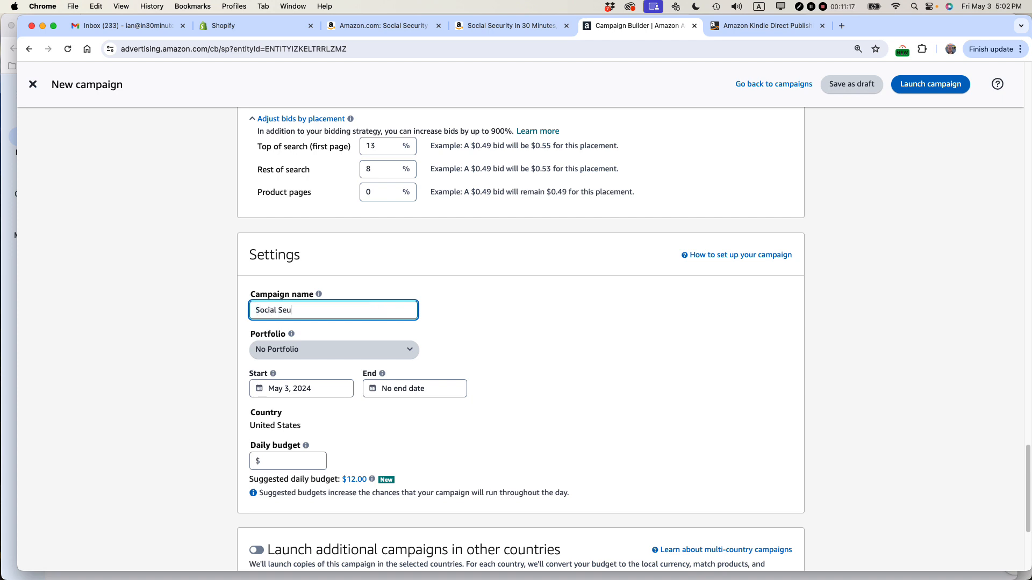
key("BackSpace")
type("curity SP Auto Launch campaign ")
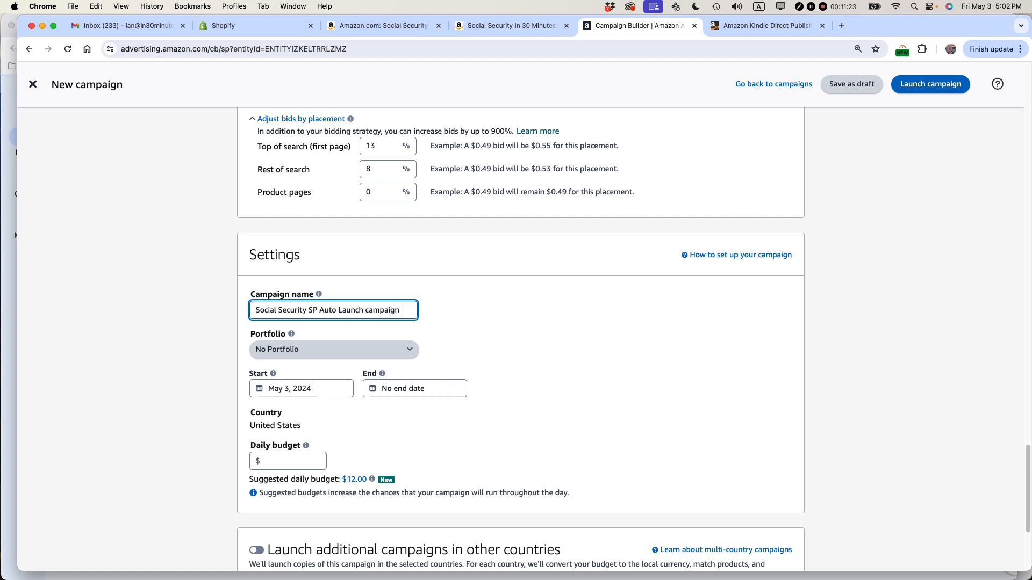
type("May 2024")
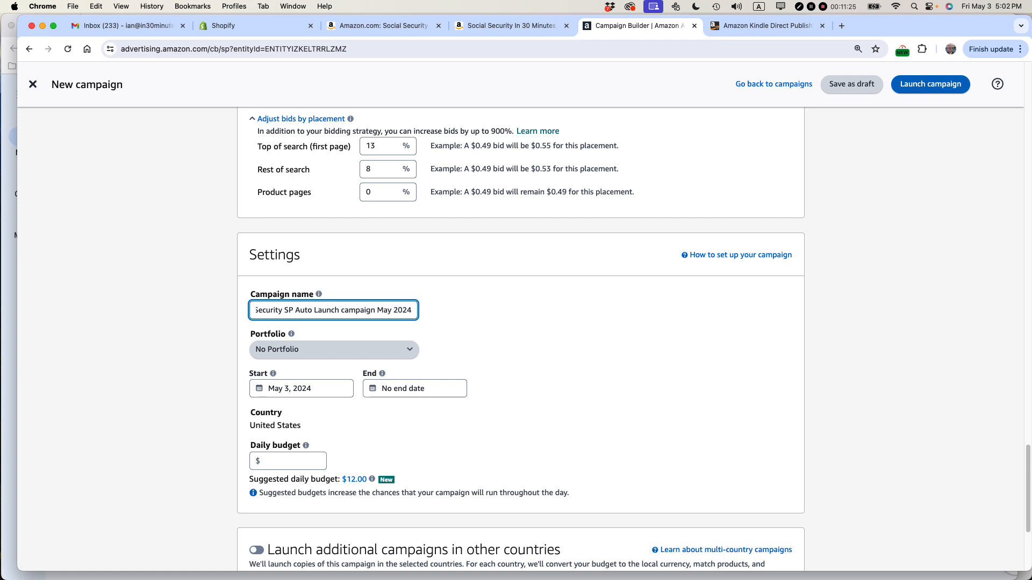
- Insert the volume and edition tag "v1e2" after "Social Security" in the campaign name
left_click(377, 310)
key("alt+Left")
key("alt+Left")
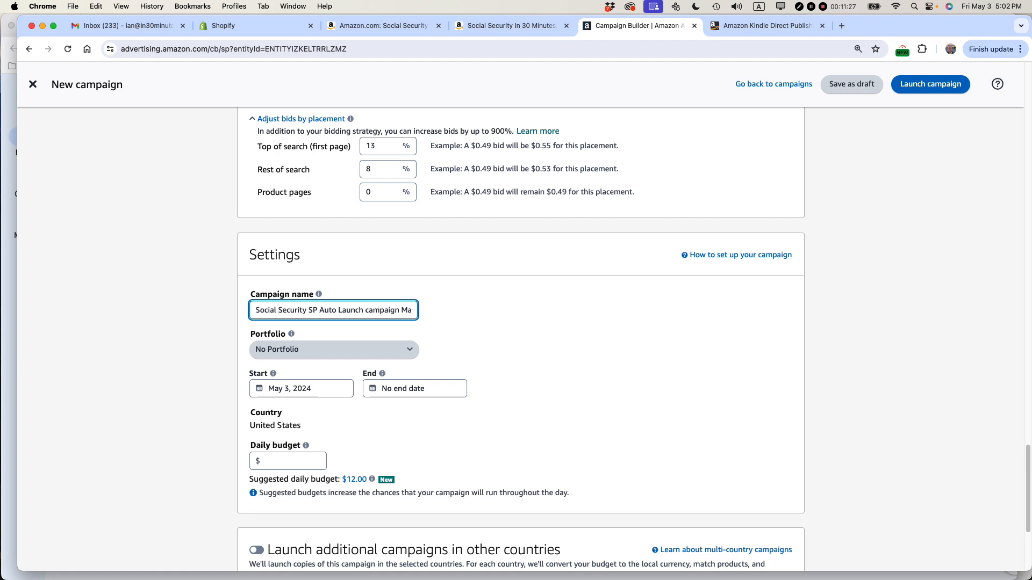
key("Right")
type("v1")
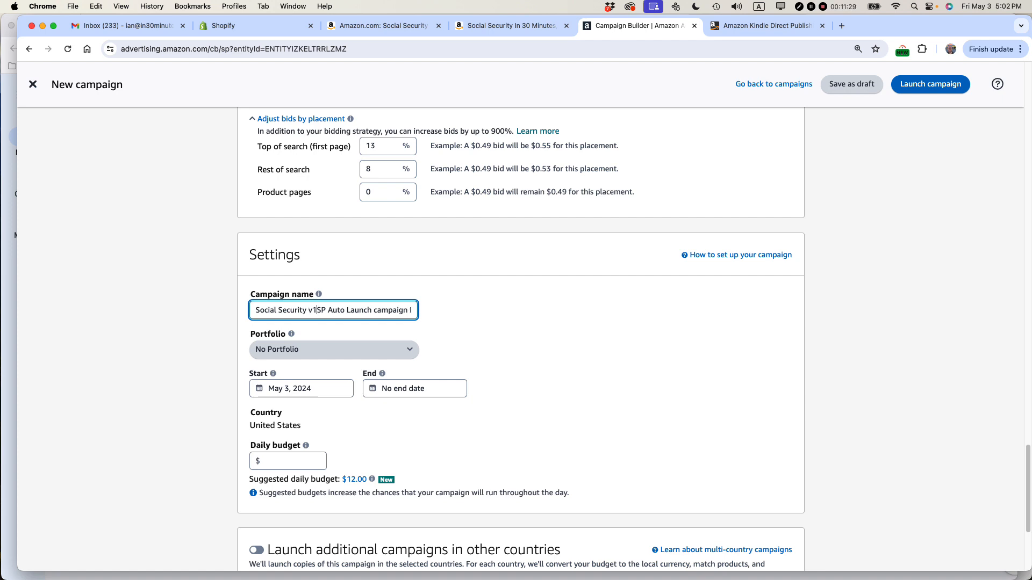
type("e2")
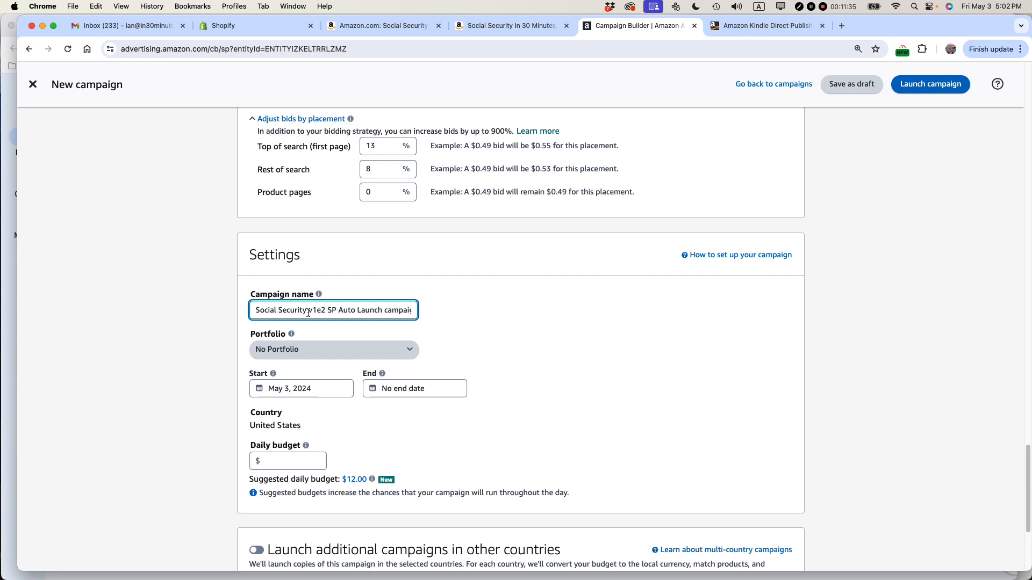
- Assign the campaign to the Social Security portfolio and set its daily budget to $15
left_click(409, 349)
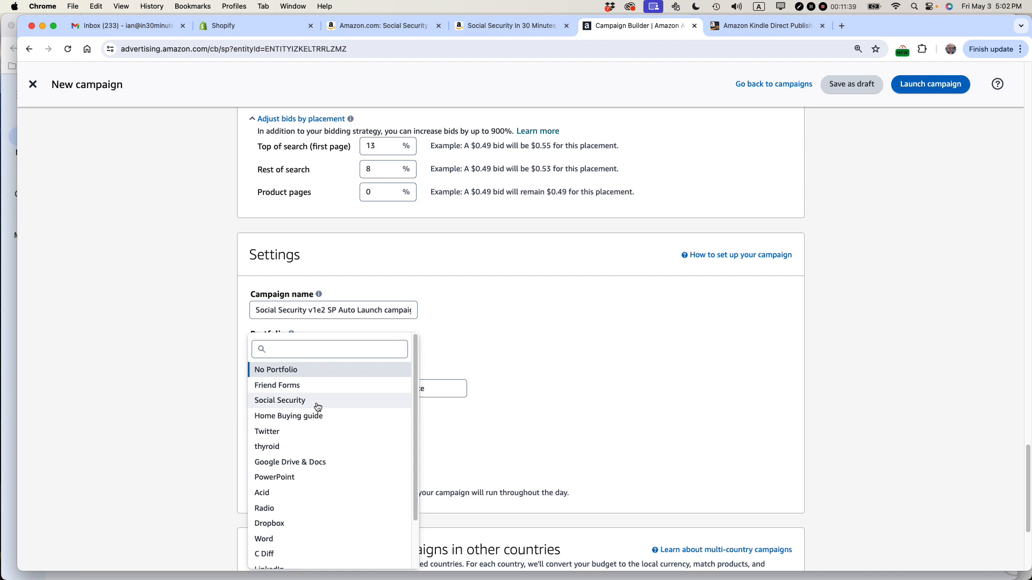
left_click(339, 406)
scroll(524, 358, "down", 3)
scroll(524, 362, "down", 1)
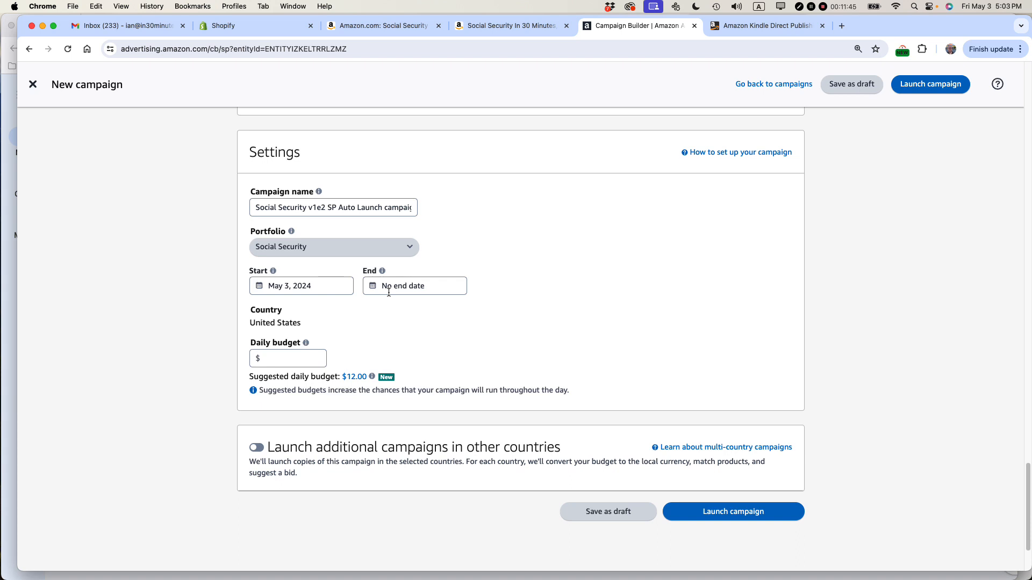
left_click(272, 355)
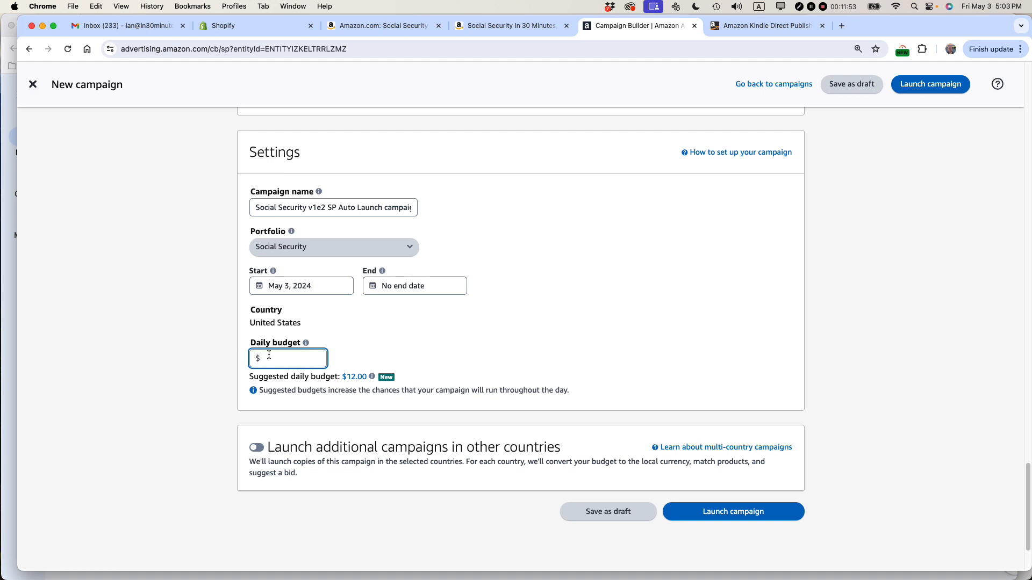
type("15")
left_click(466, 363)
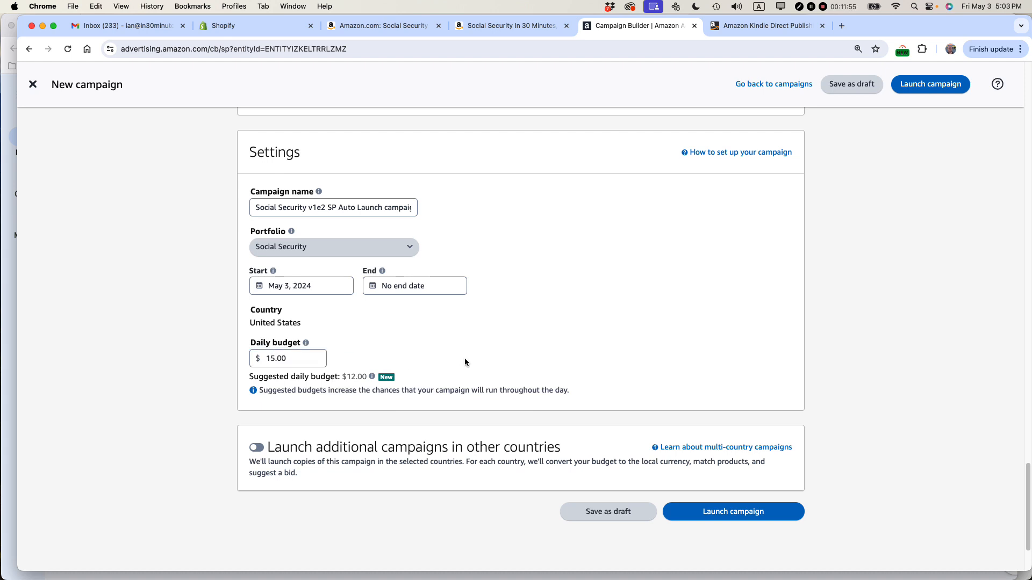
left_click(810, 7)
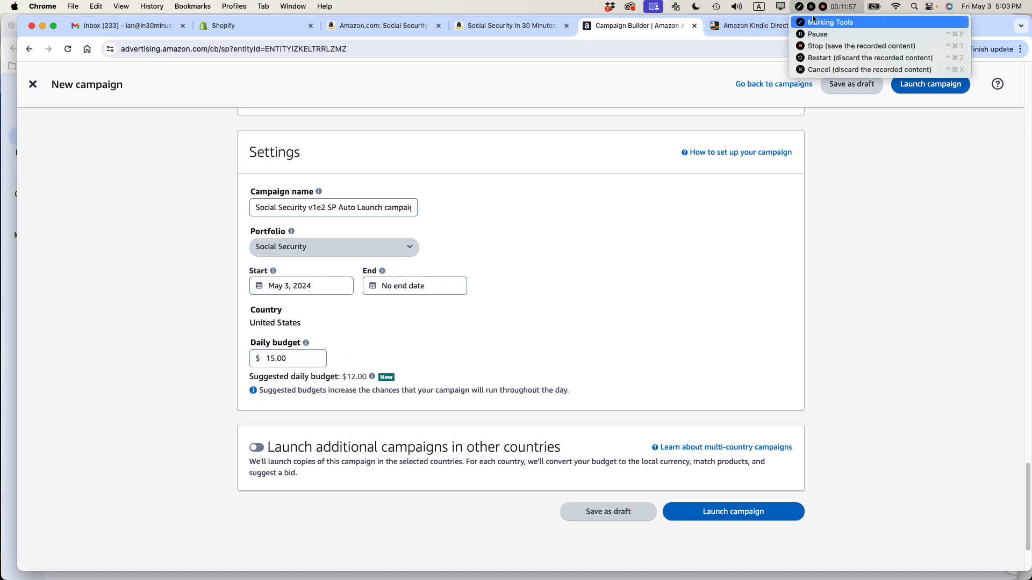
left_click(811, 6)
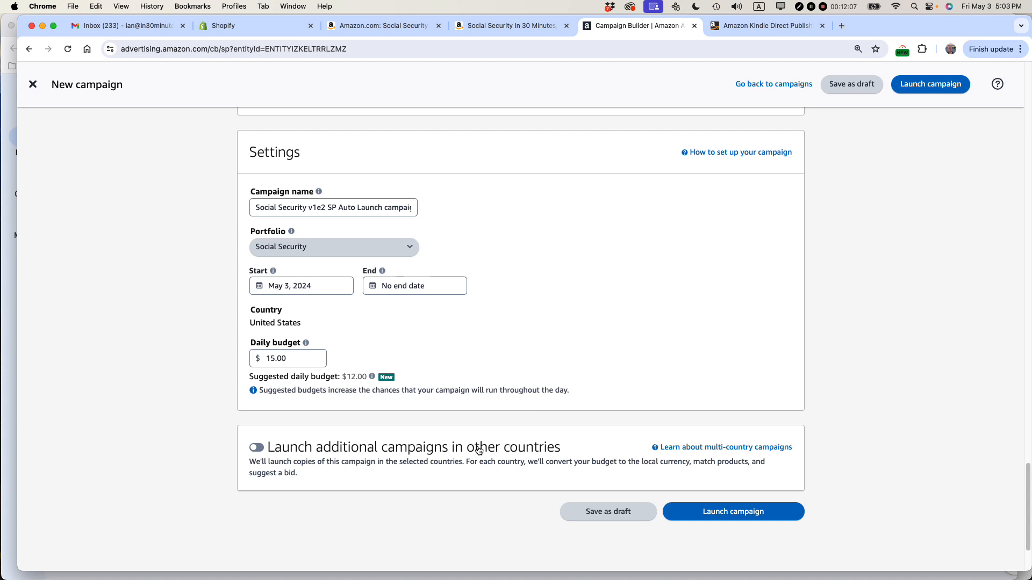
- Launch the campaign, dismissing the feedback survey, and review the summary of campaign and ad group settings
left_click(729, 511)
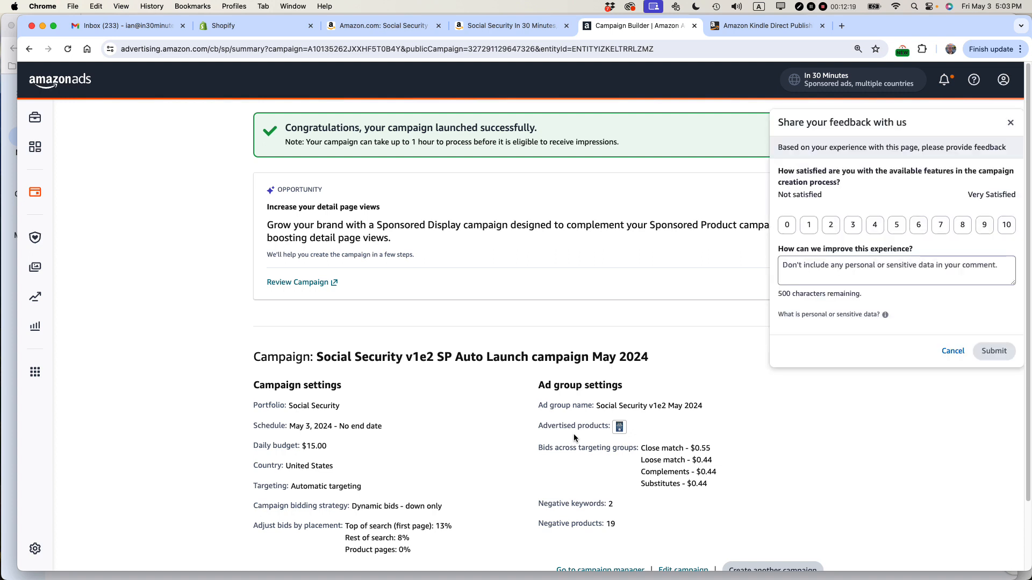
left_click(952, 351)
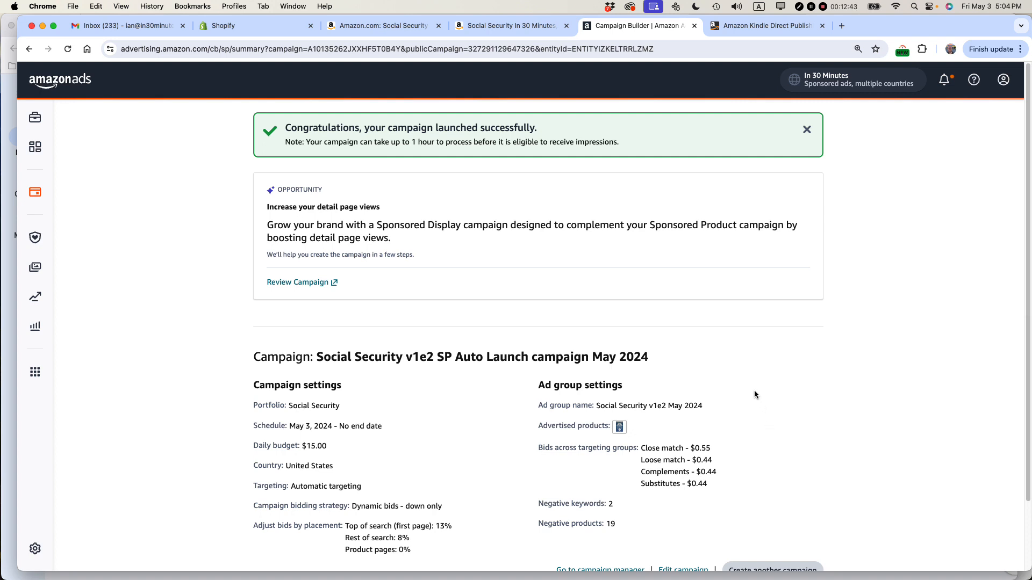
scroll(752, 390, "down", 3)
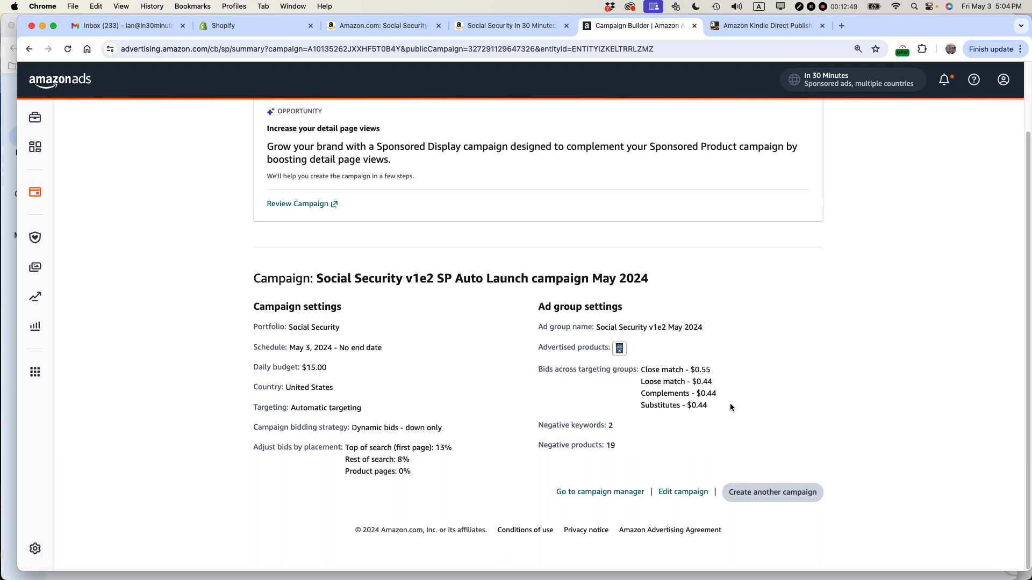
scroll(726, 407, "up", 3)
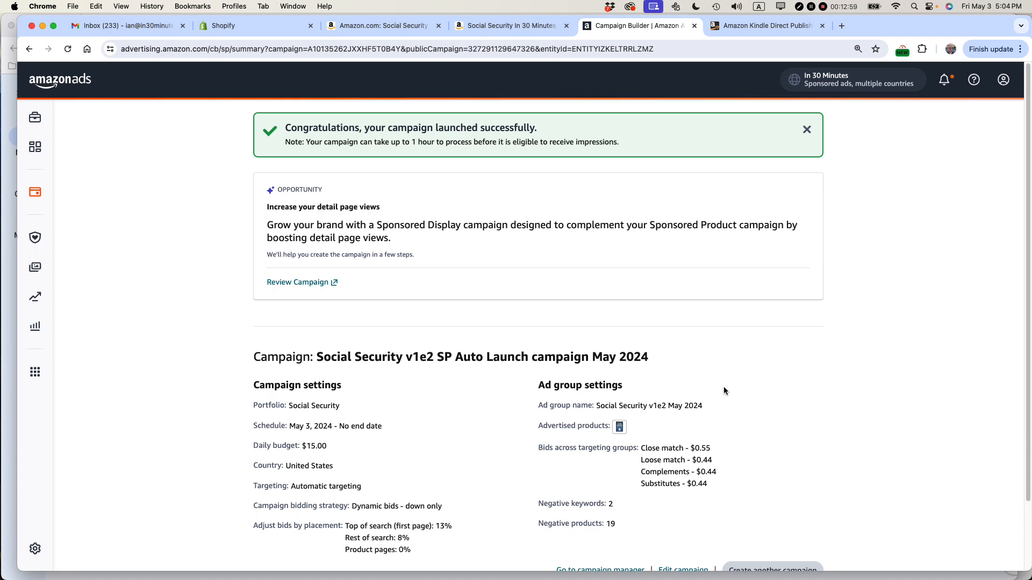
- Switch to Safari and look over the Lean Media blog page with its recent posts and author section
key("super+Tab")
key("super+Tab")
key("super+Tab")
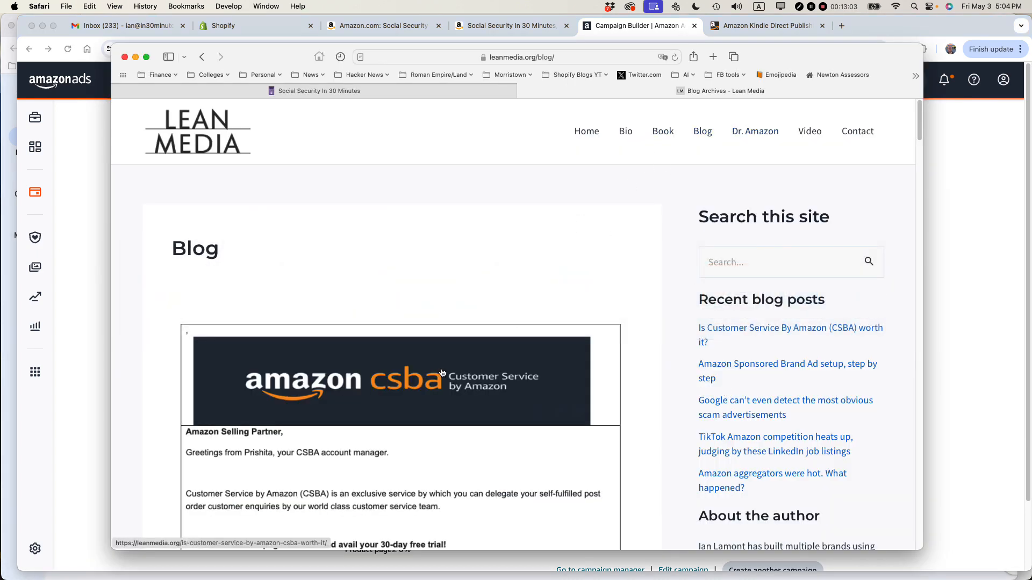
scroll(781, 341, "down", 5)
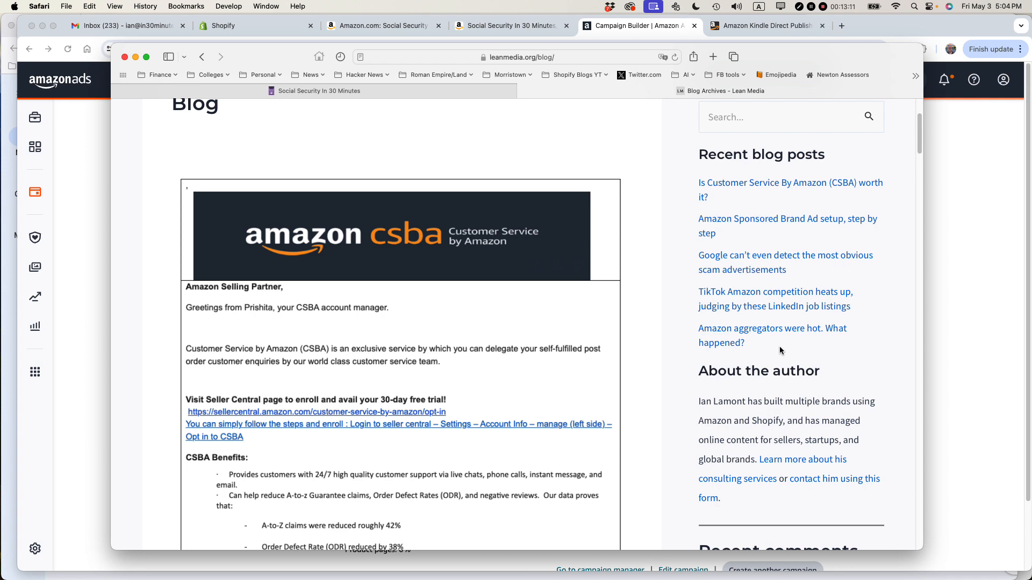
scroll(789, 381, "up", 5)
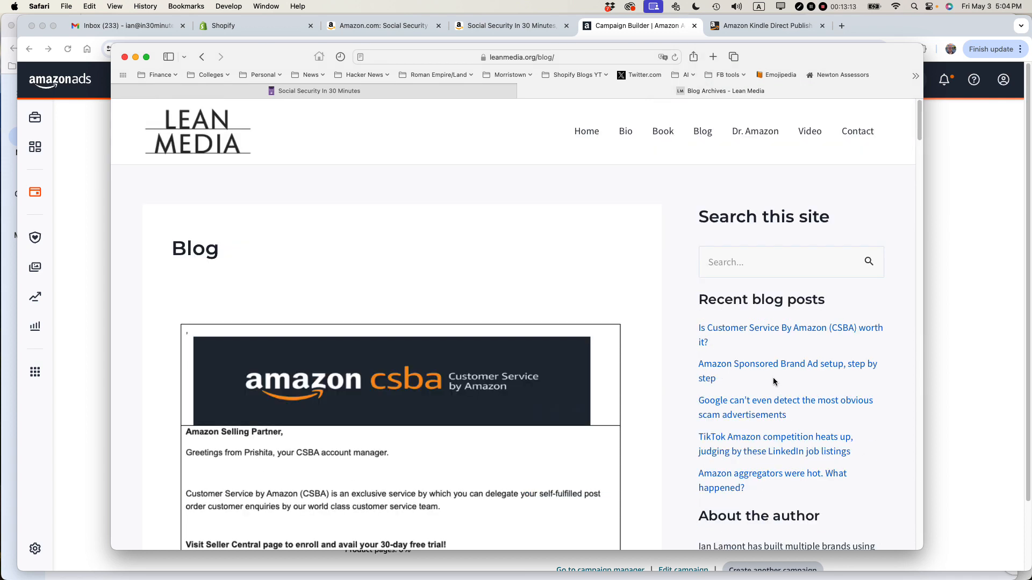